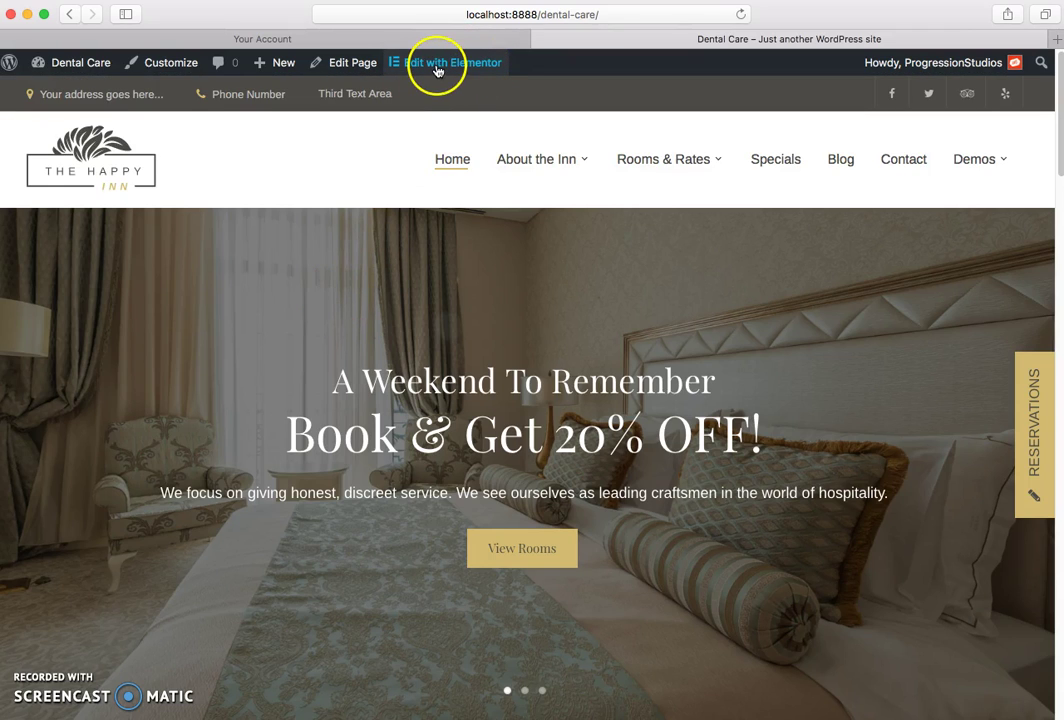
Step: Open the Home page for editing in Elementor
click(336, 66)
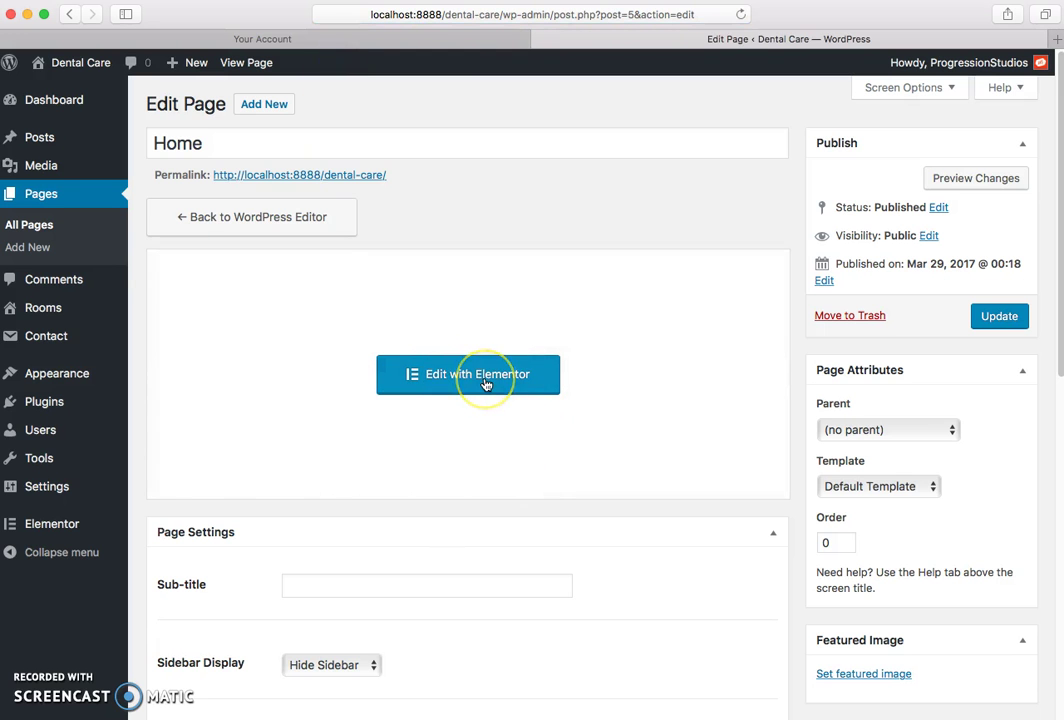
click(485, 385)
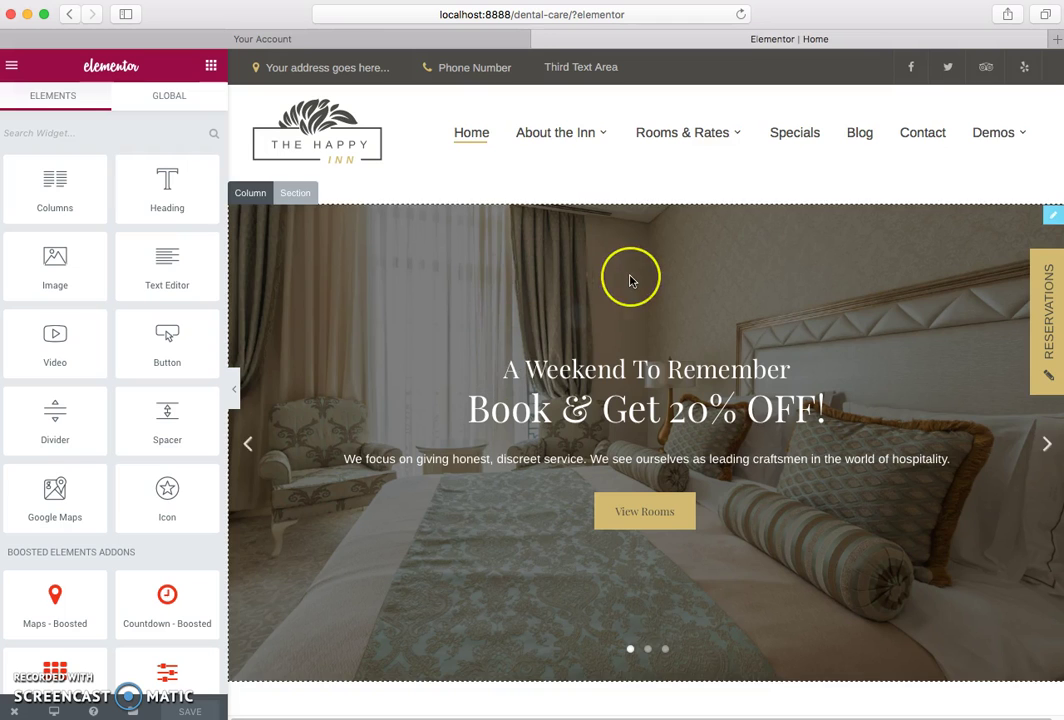
Step: Replace the "Featured Rooms" heading above the room listings with "Easily update the text"
scroll(629, 278, down, 5)
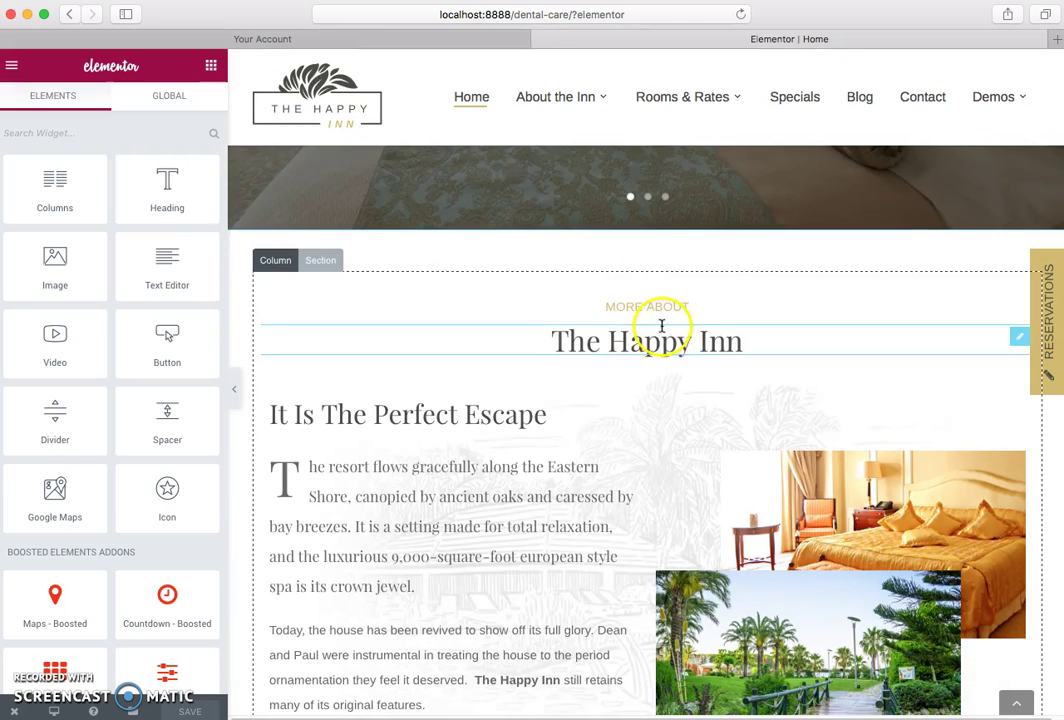
scroll(660, 325, down, 3)
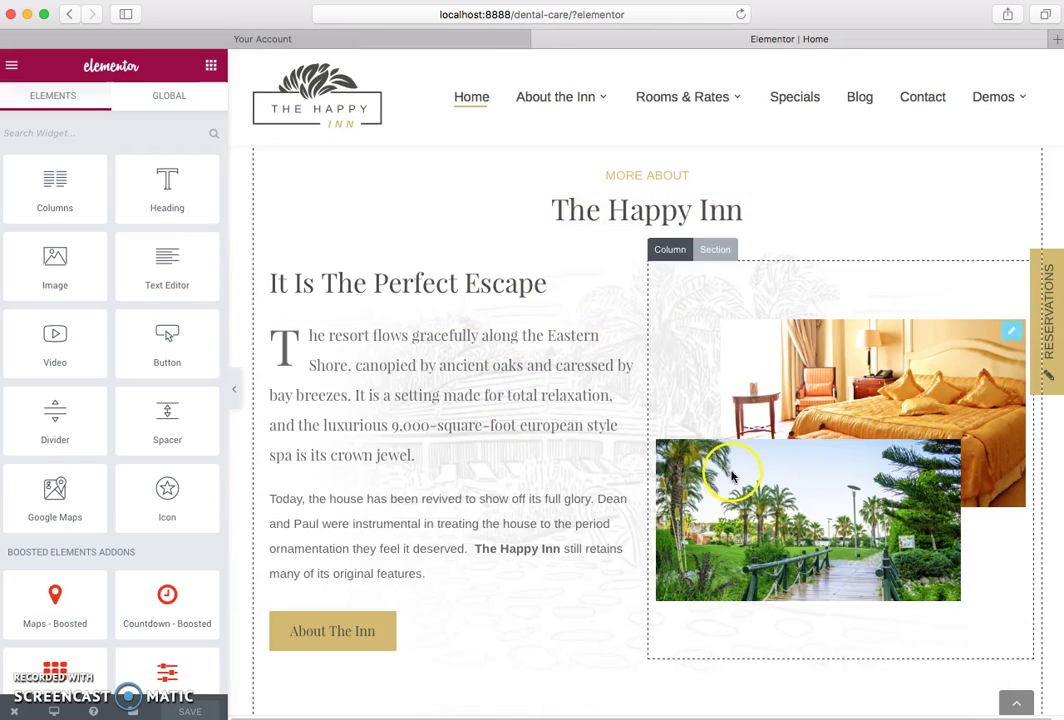
scroll(729, 470, down, 3)
scroll(477, 344, down, 7)
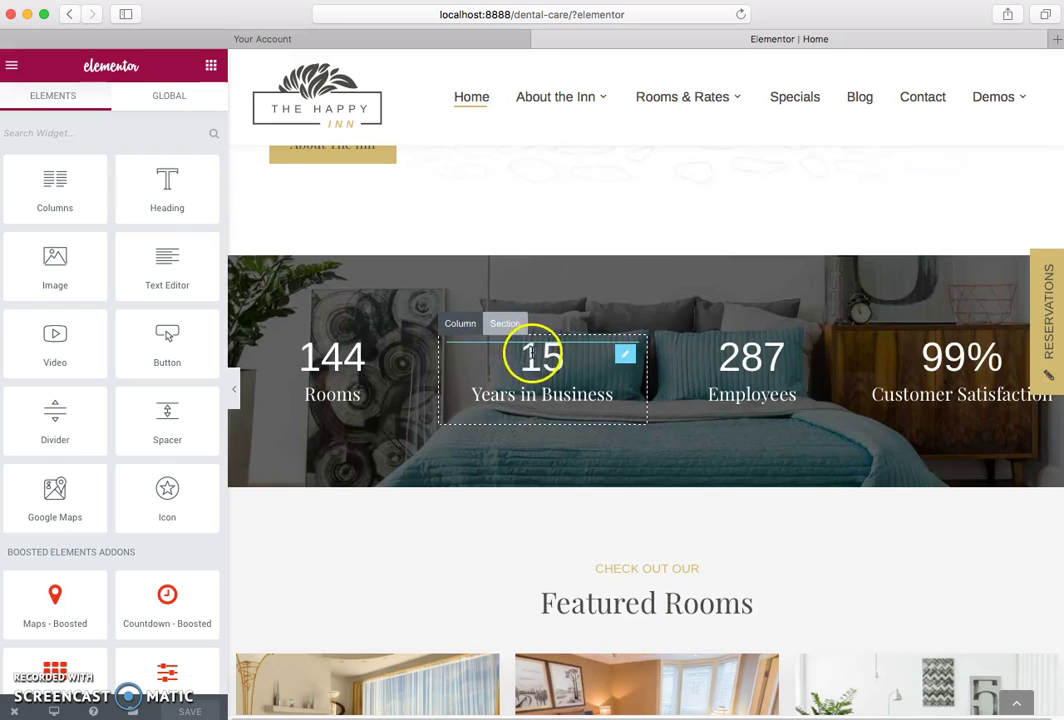
scroll(702, 360, down, 3)
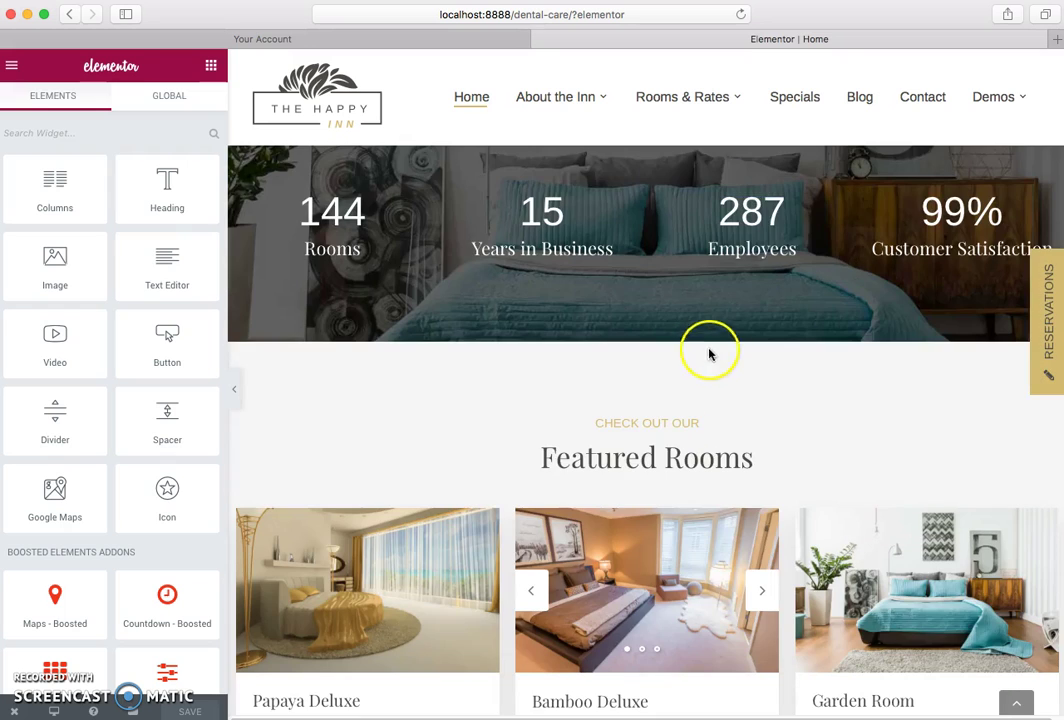
scroll(750, 340, down, 3)
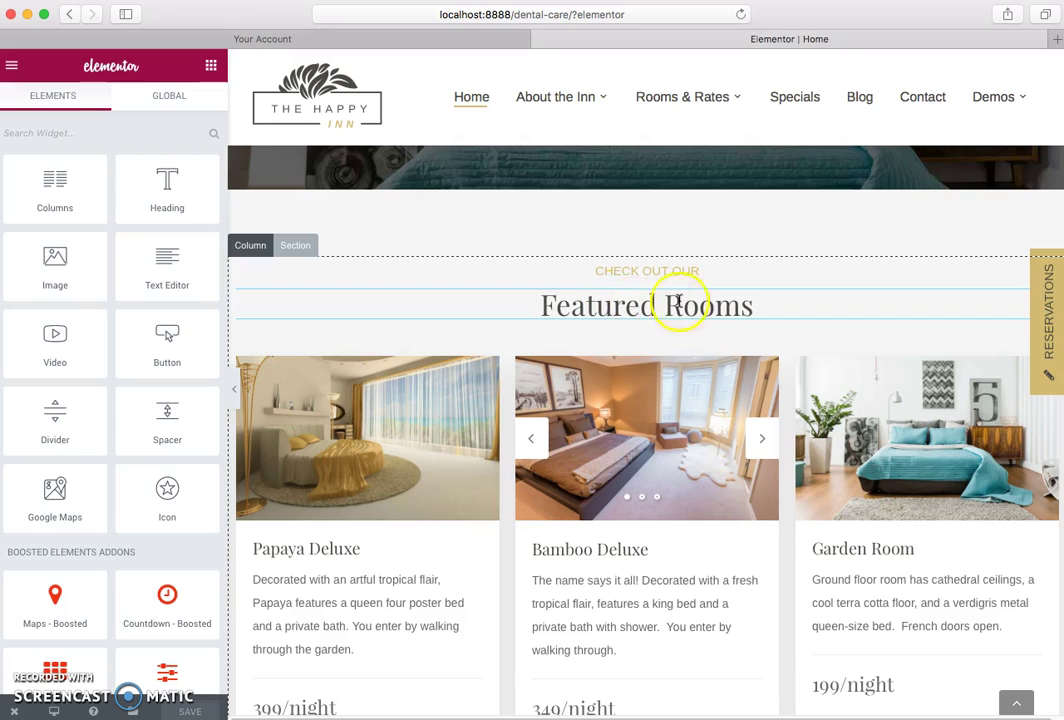
click(603, 307)
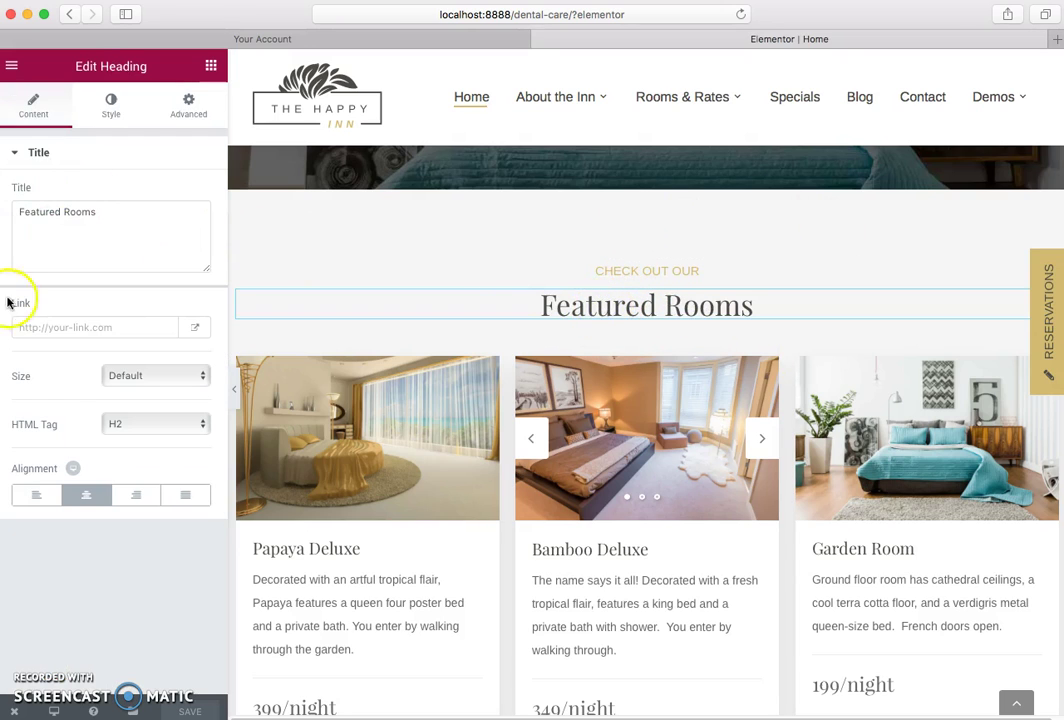
click(153, 218)
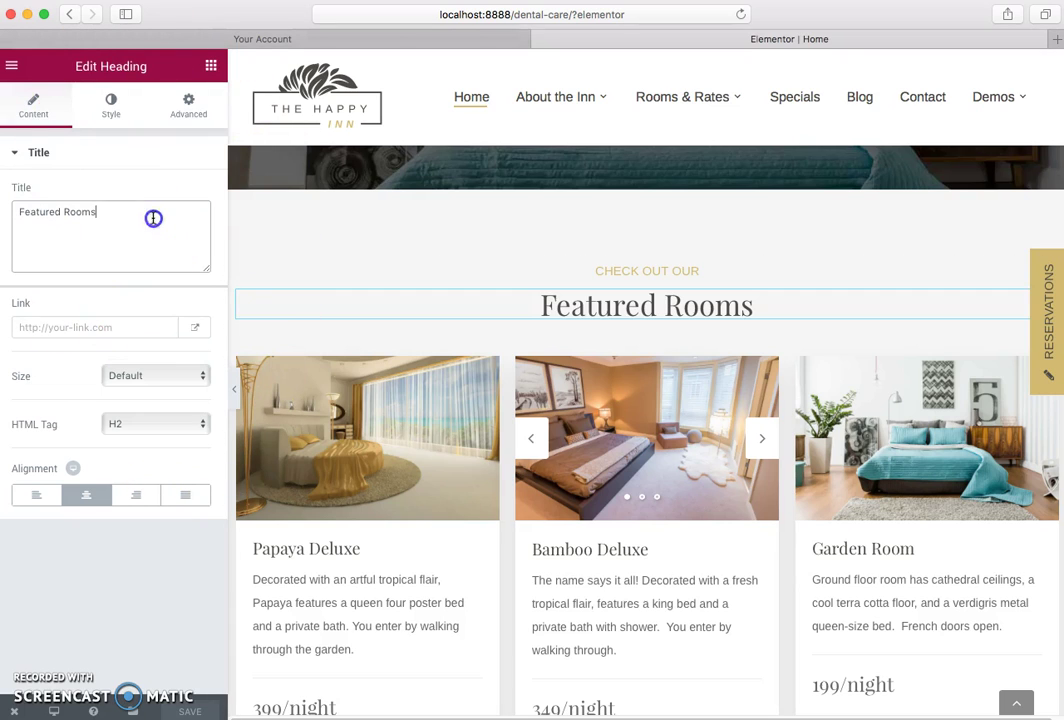
key(super+a)
text(easily )
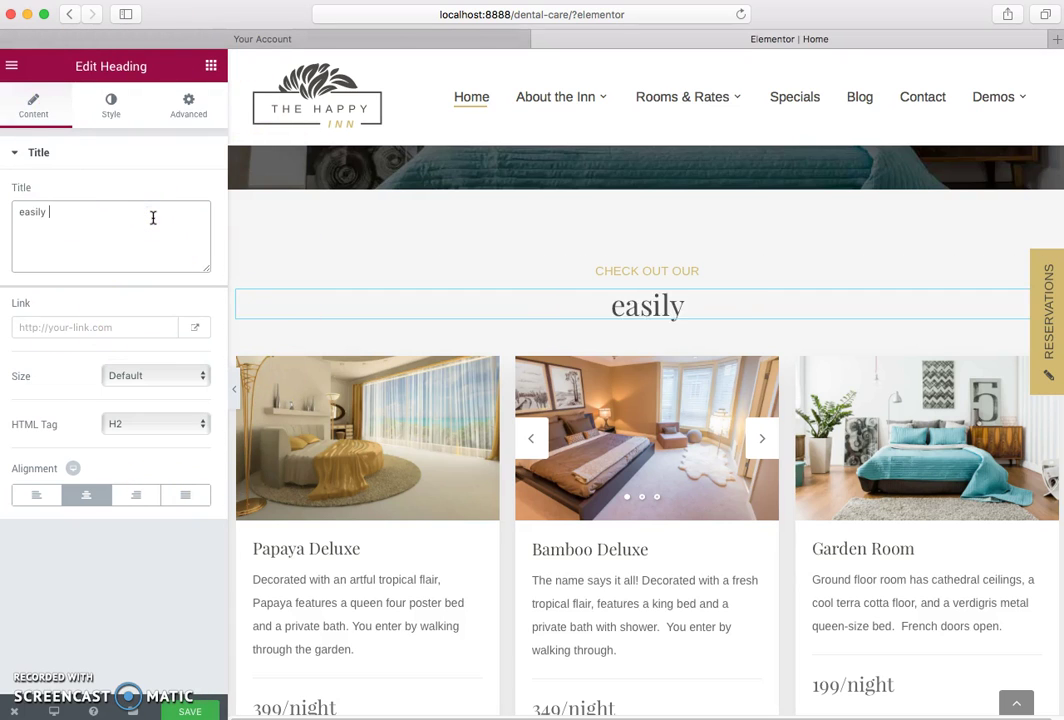
text(update the text)
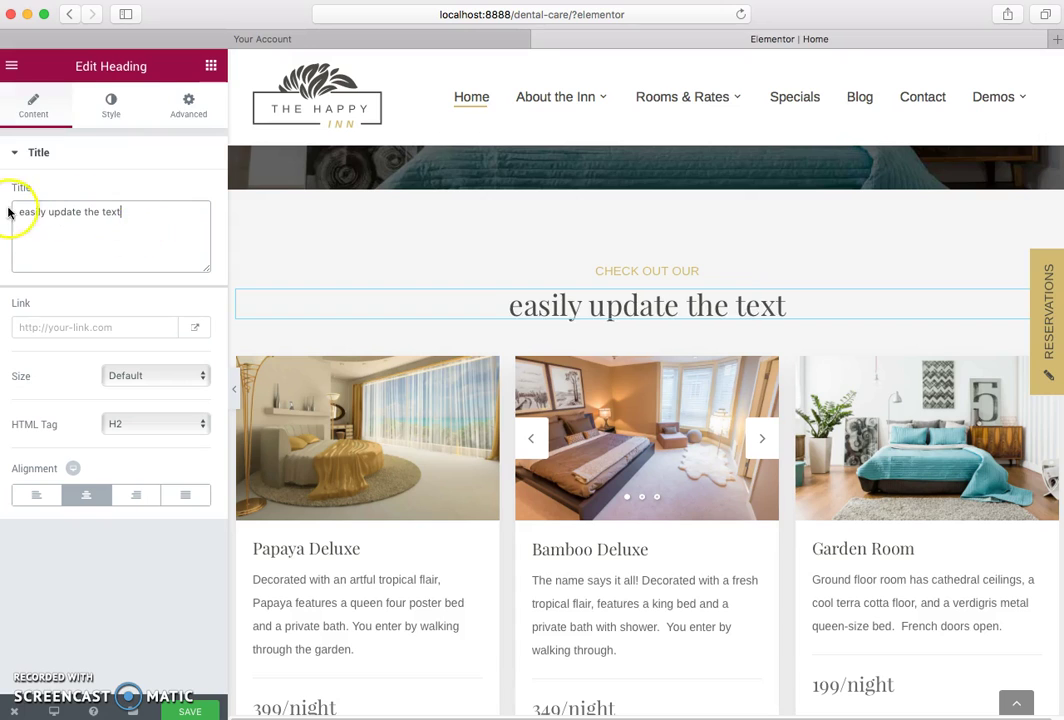
text(E)
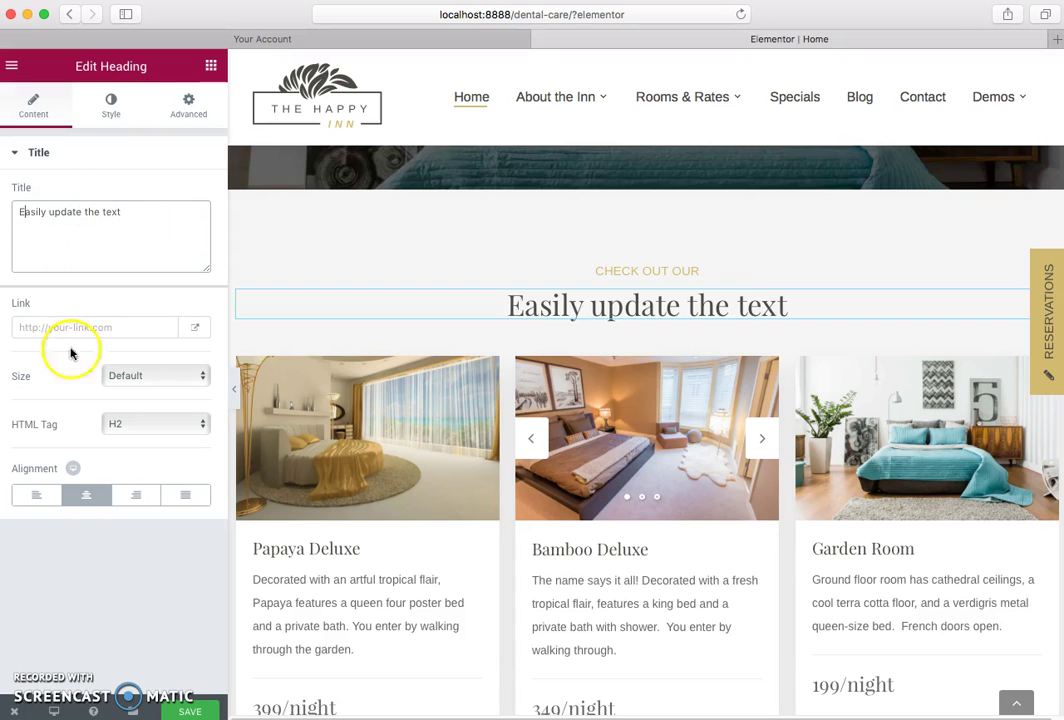
Step: Set the edited heading's text size to 56 px and its text color to green #23a455
click(113, 106)
click(58, 110)
click(108, 100)
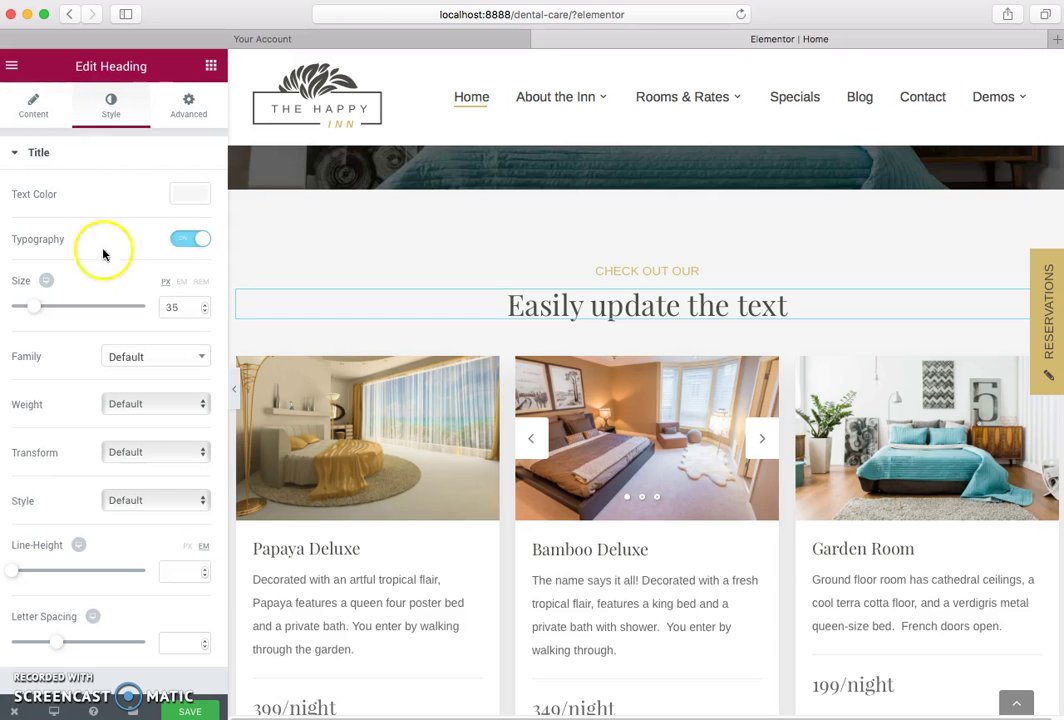
mouse_move(37, 310)
mouse_down()
mouse_move(68, 313)
mouse_move(51, 315)
mouse_up()
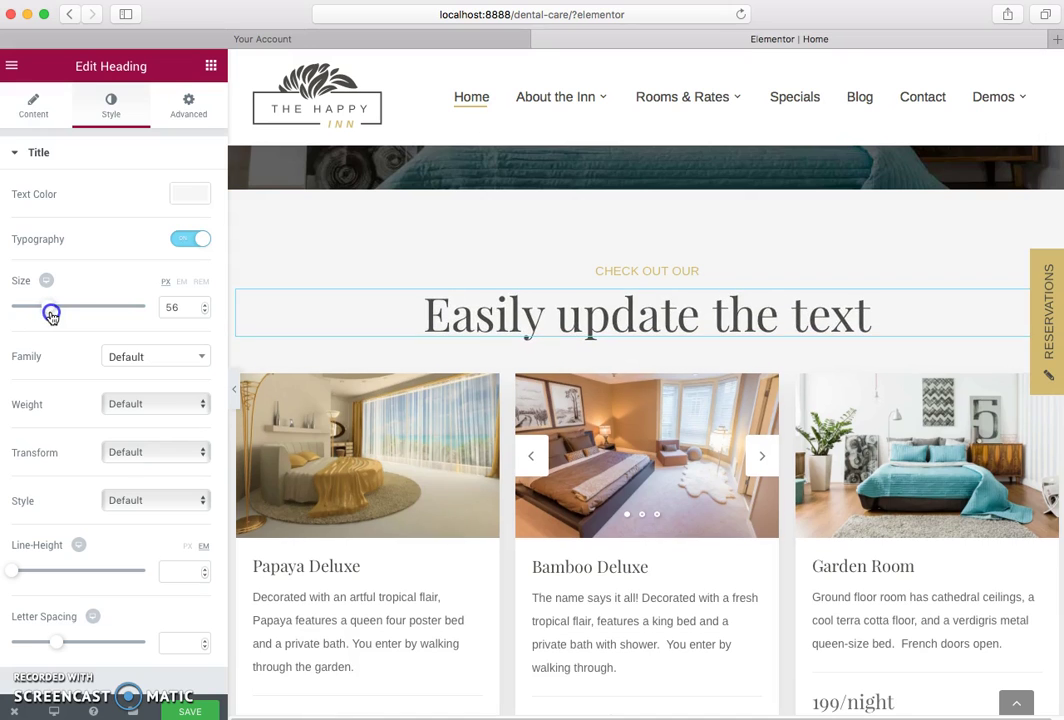
click(190, 194)
click(116, 375)
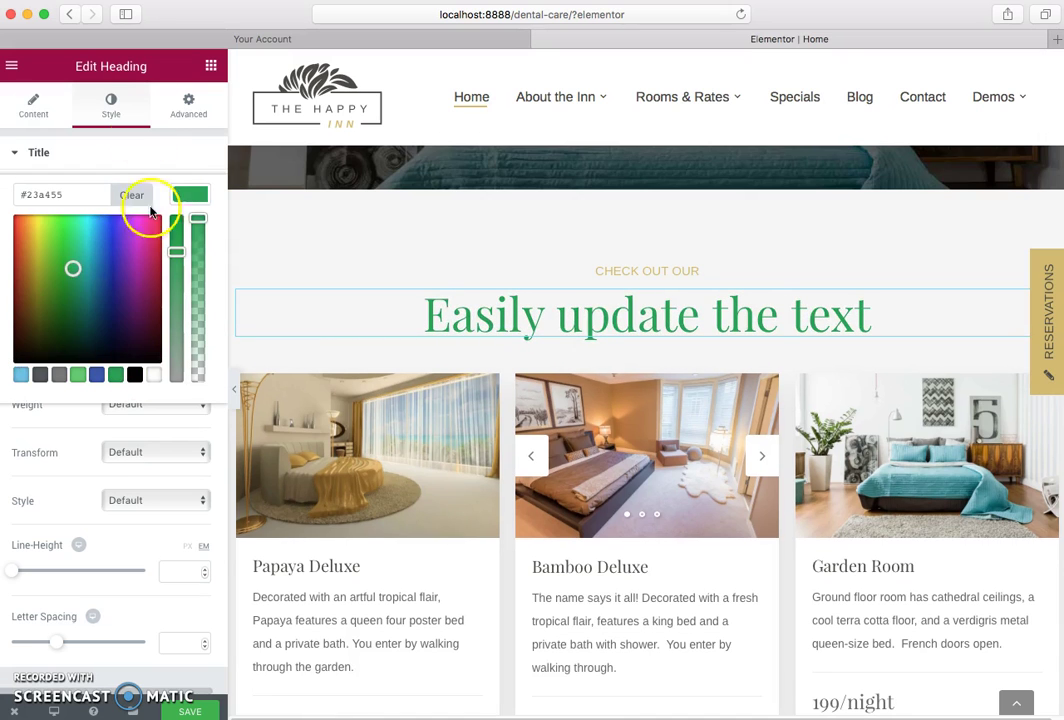
click(131, 162)
click(36, 108)
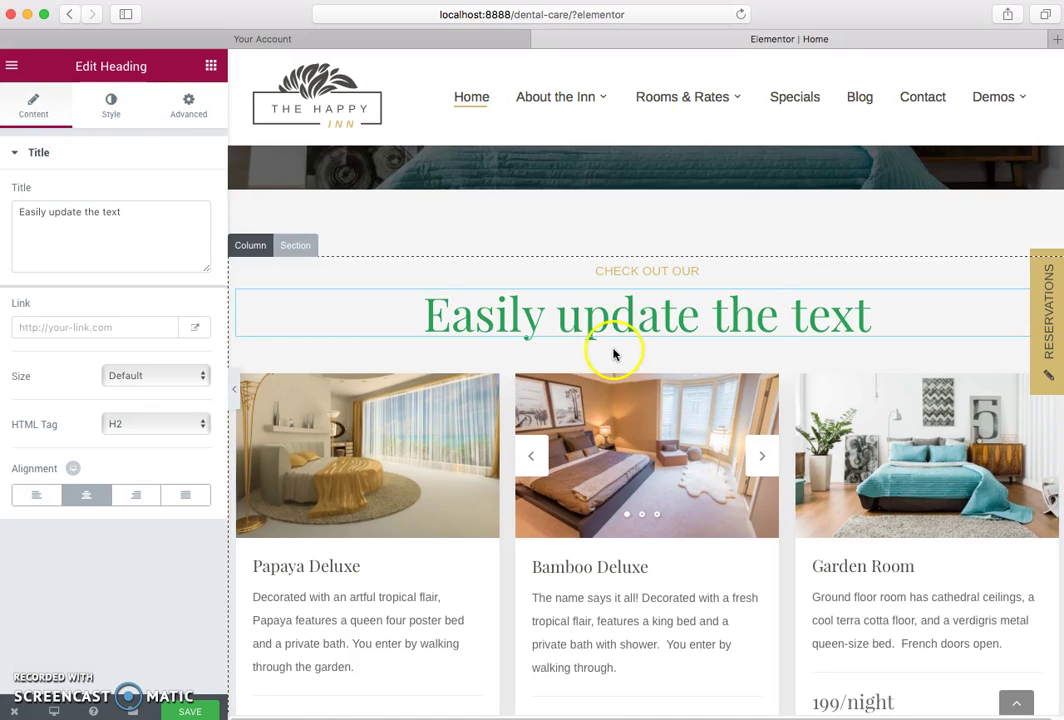
Step: Leave the Elementor editor for the dashboard, discarding the unsaved heading changes
scroll(613, 355, up, 3)
scroll(613, 370, up, 8)
scroll(625, 439, down, 5)
scroll(624, 440, down, 15)
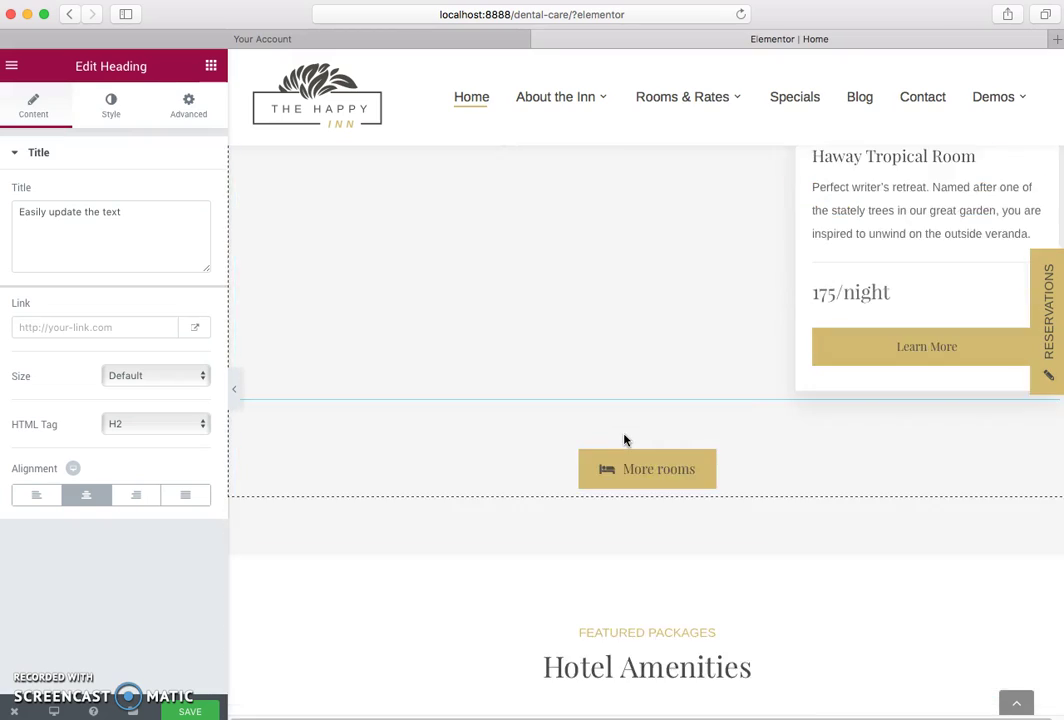
scroll(624, 440, up, 6)
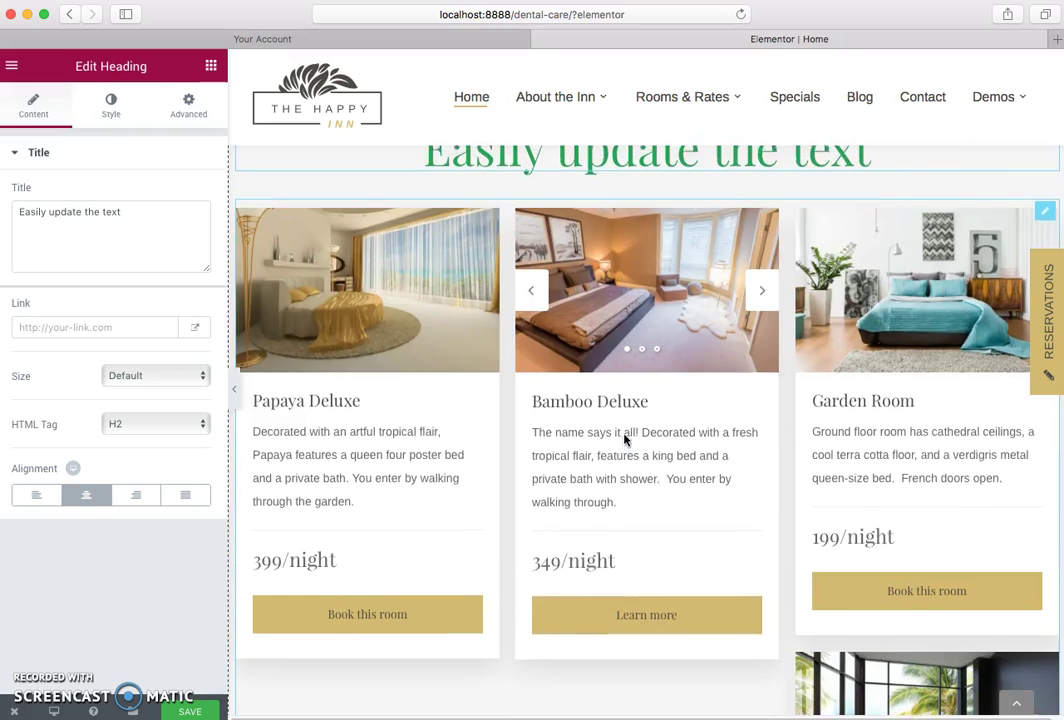
scroll(624, 440, up, 15)
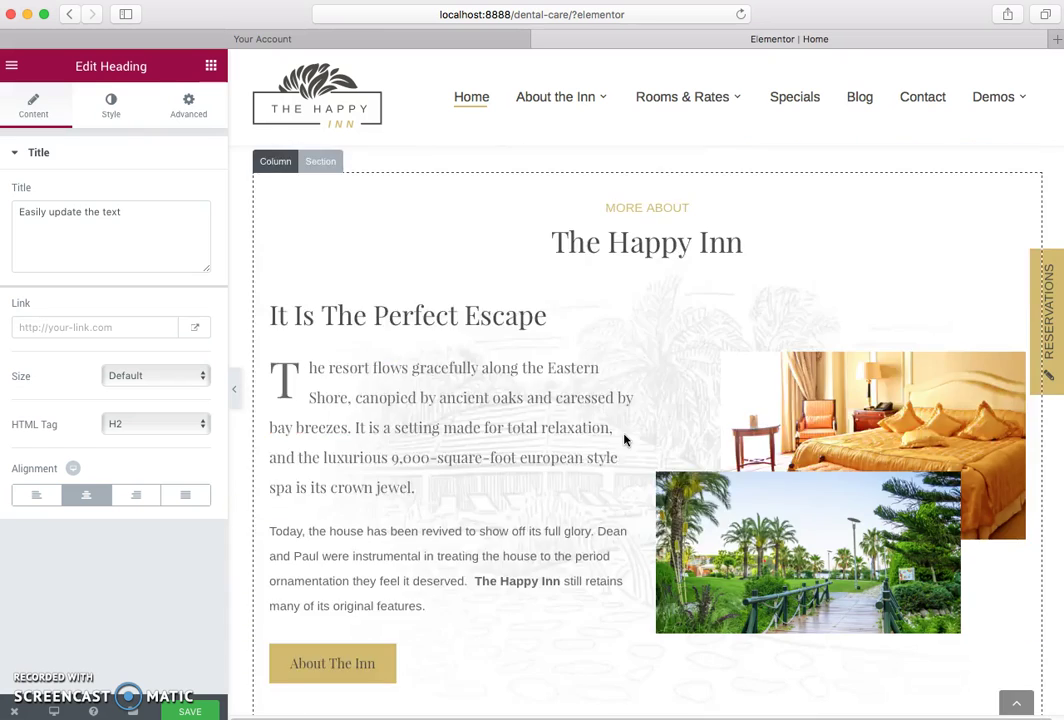
scroll(624, 440, up, 1)
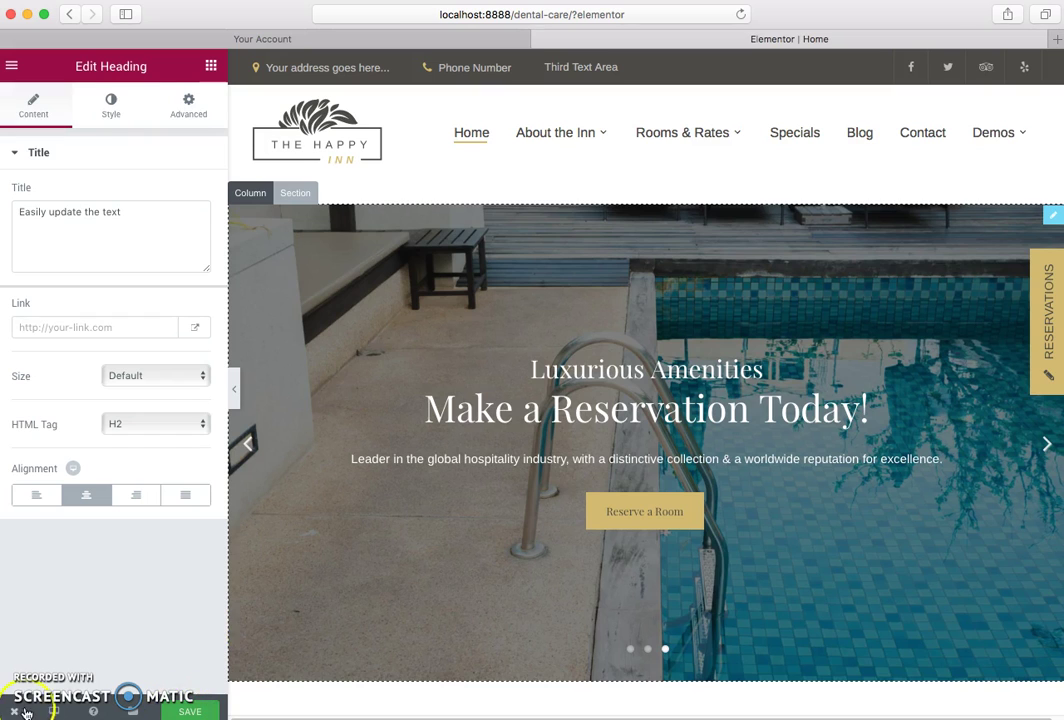
mouse_move(24, 711)
click(58, 666)
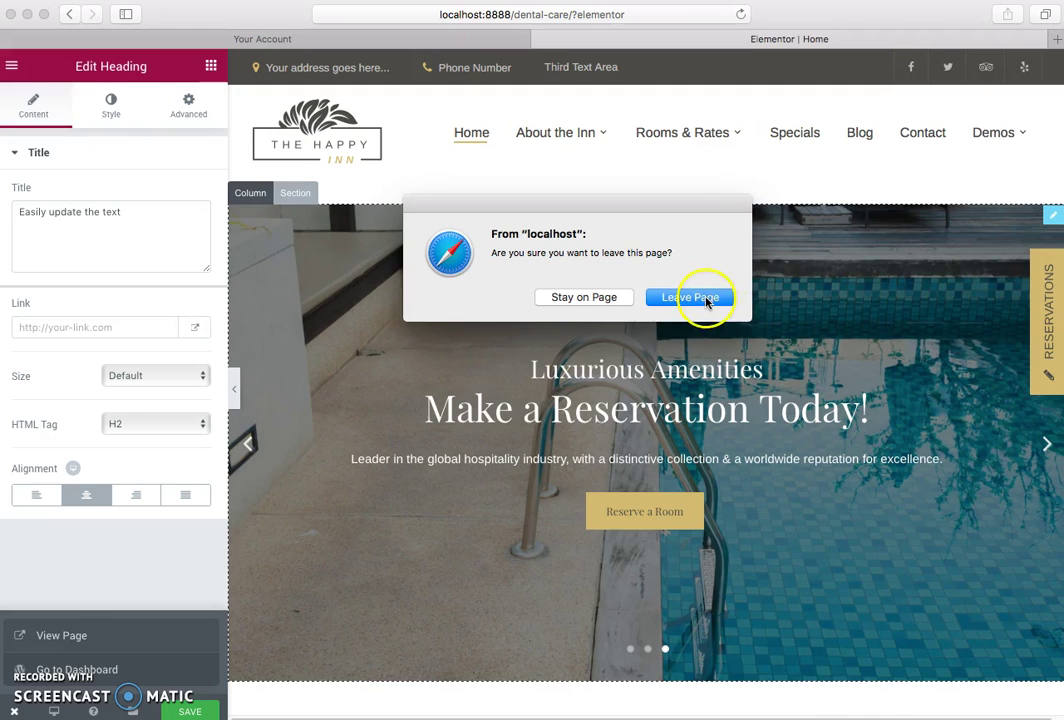
click(690, 297)
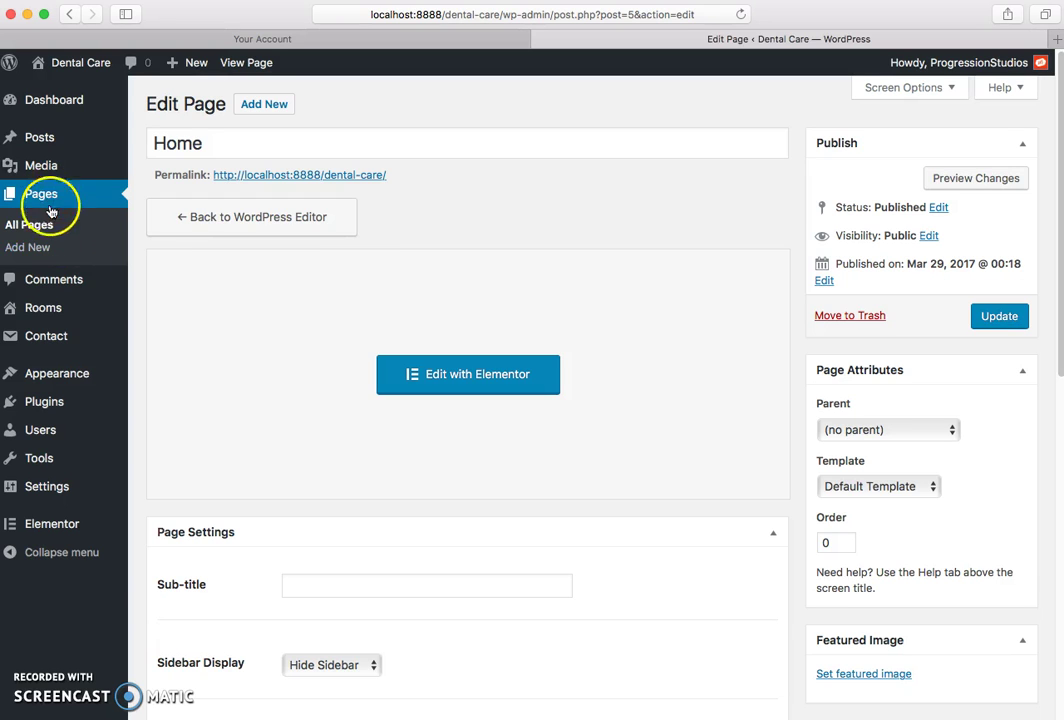
Step: Create a new page titled "Page Builder Example" and publish it
click(38, 245)
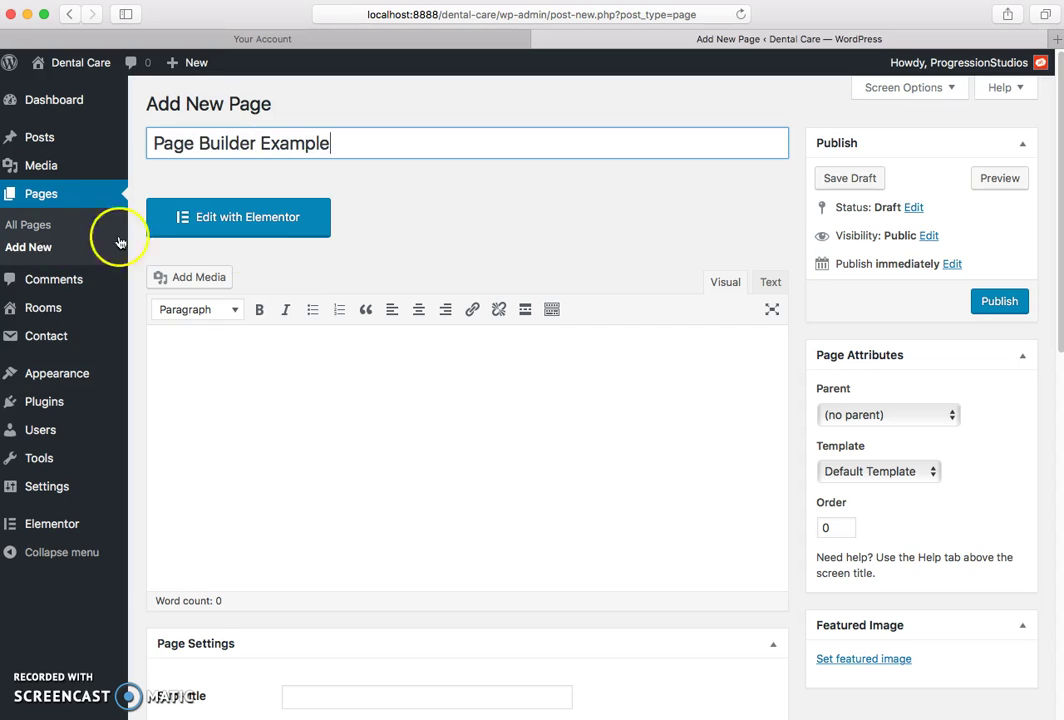
click(998, 304)
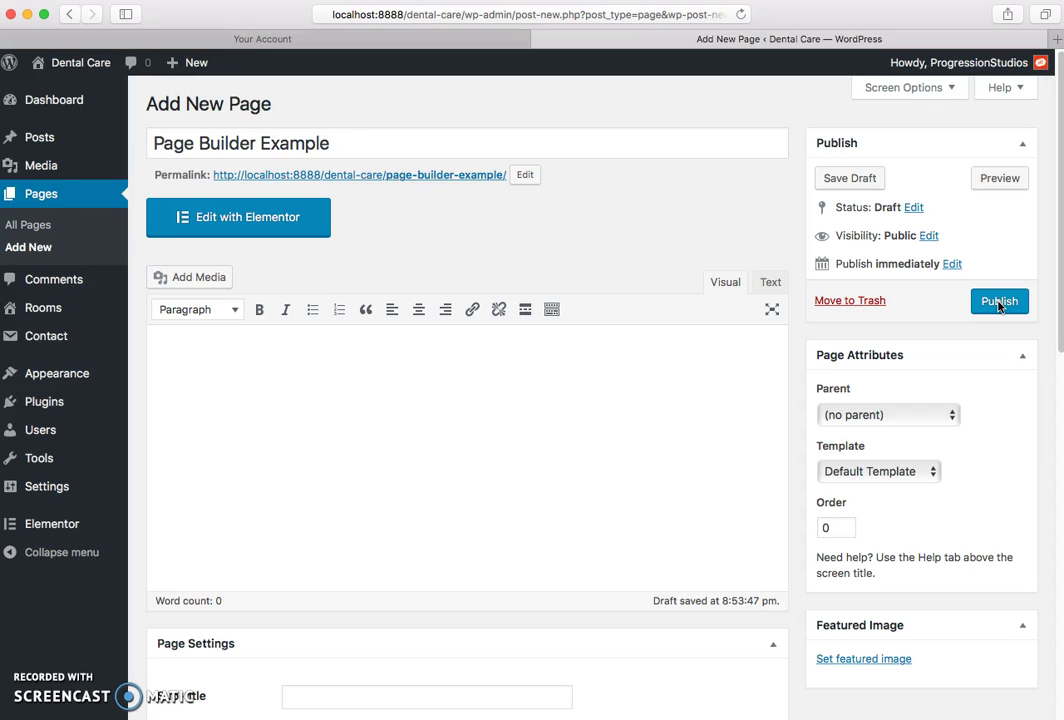
click(998, 302)
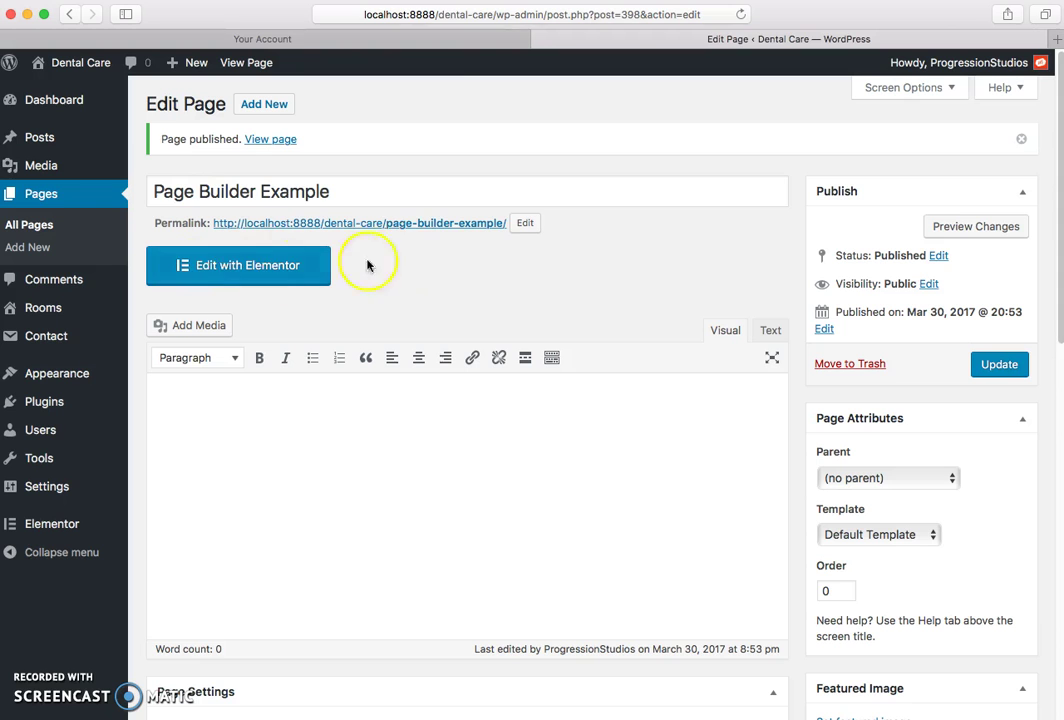
Step: Review the new page's Page Settings, including the available Sidebar Display options
scroll(360, 250, down, 5)
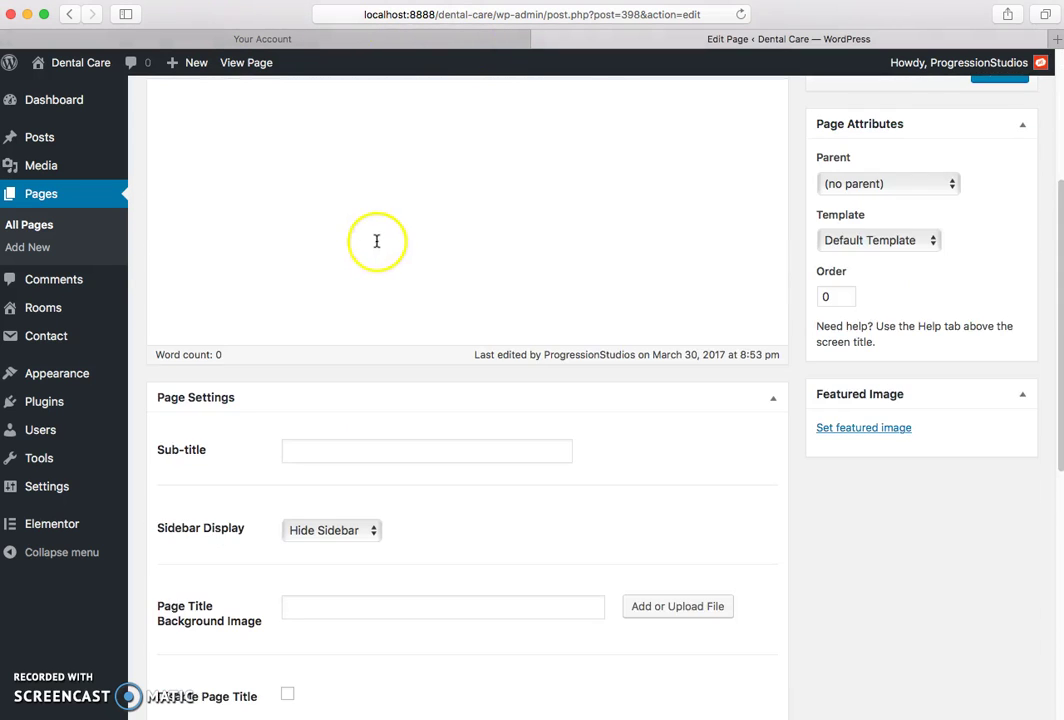
scroll(400, 228, up, 5)
scroll(408, 222, down, 8)
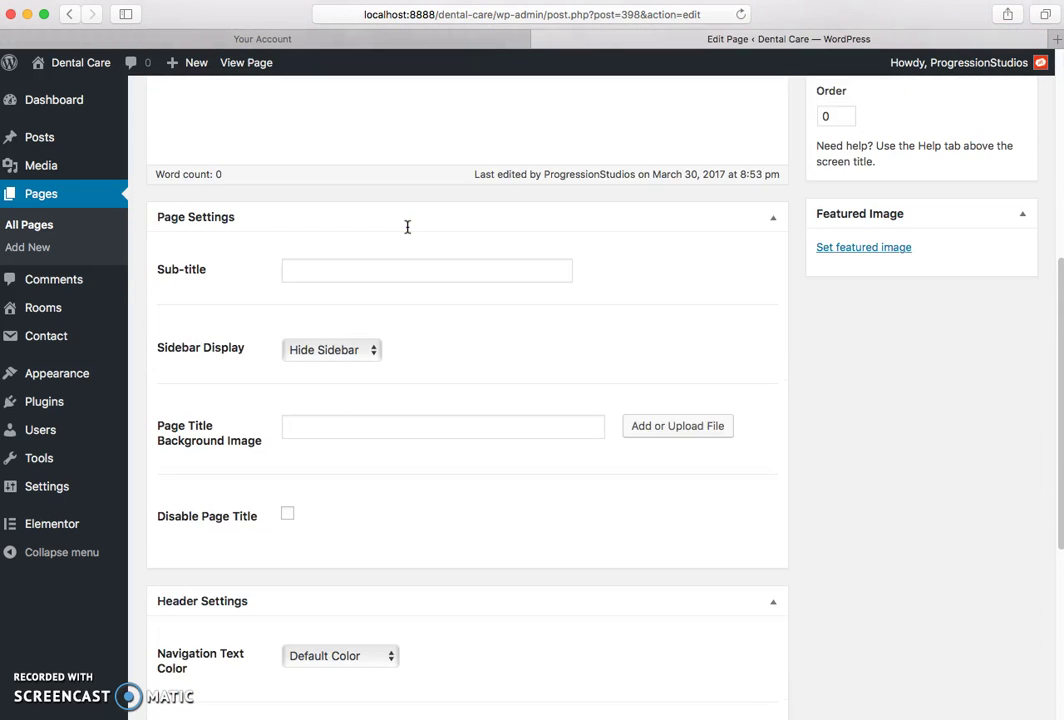
scroll(420, 240, down, 1)
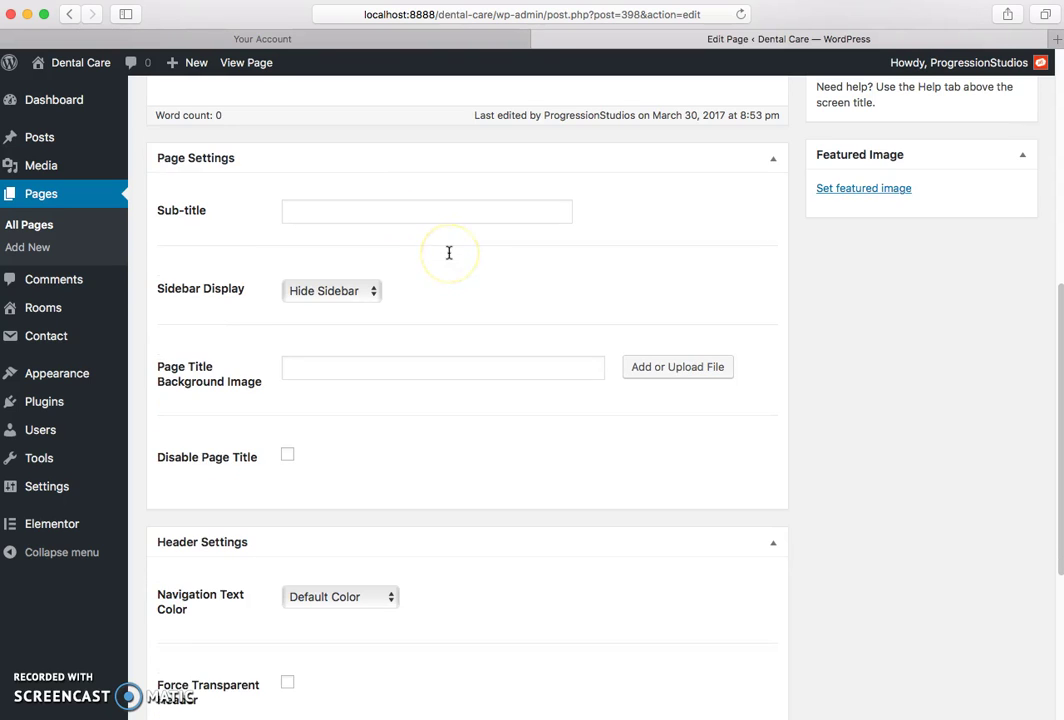
click(376, 285)
click(475, 268)
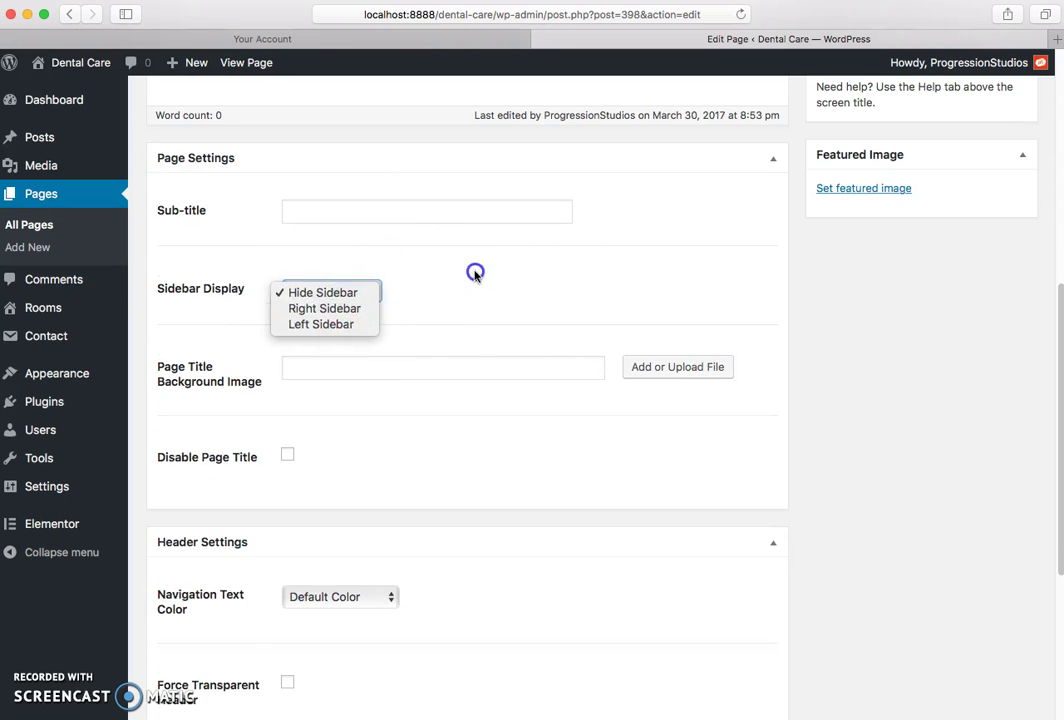
Step: Try the Disable Page Title option in the page settings and clear it again
click(288, 455)
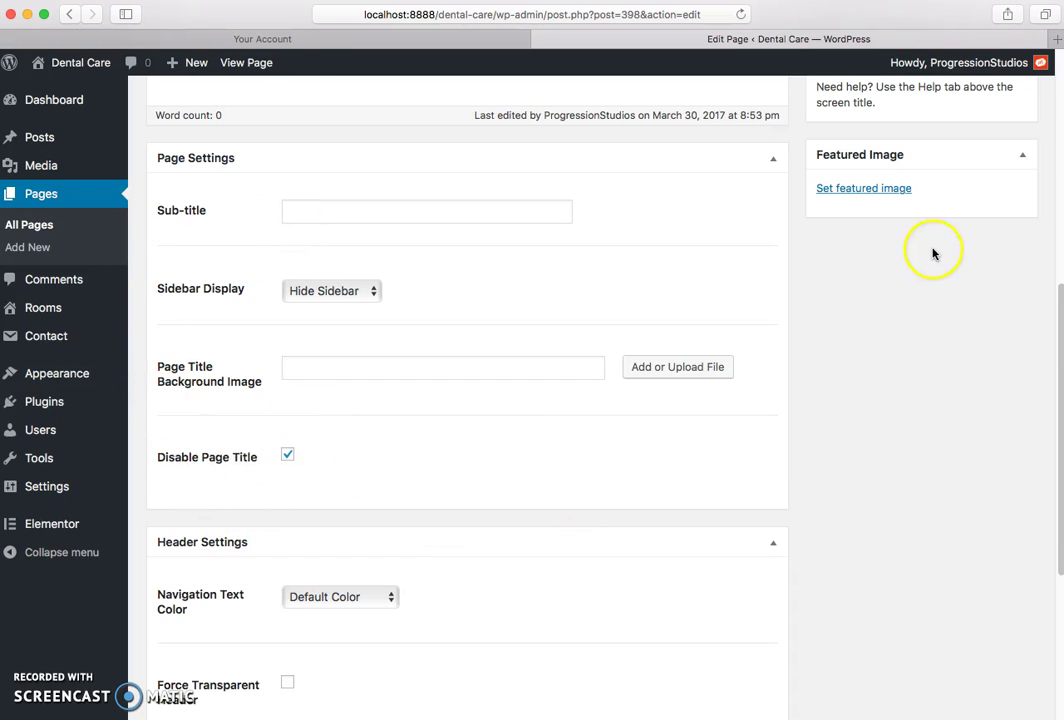
drag(173, 375, 267, 377)
click(266, 371)
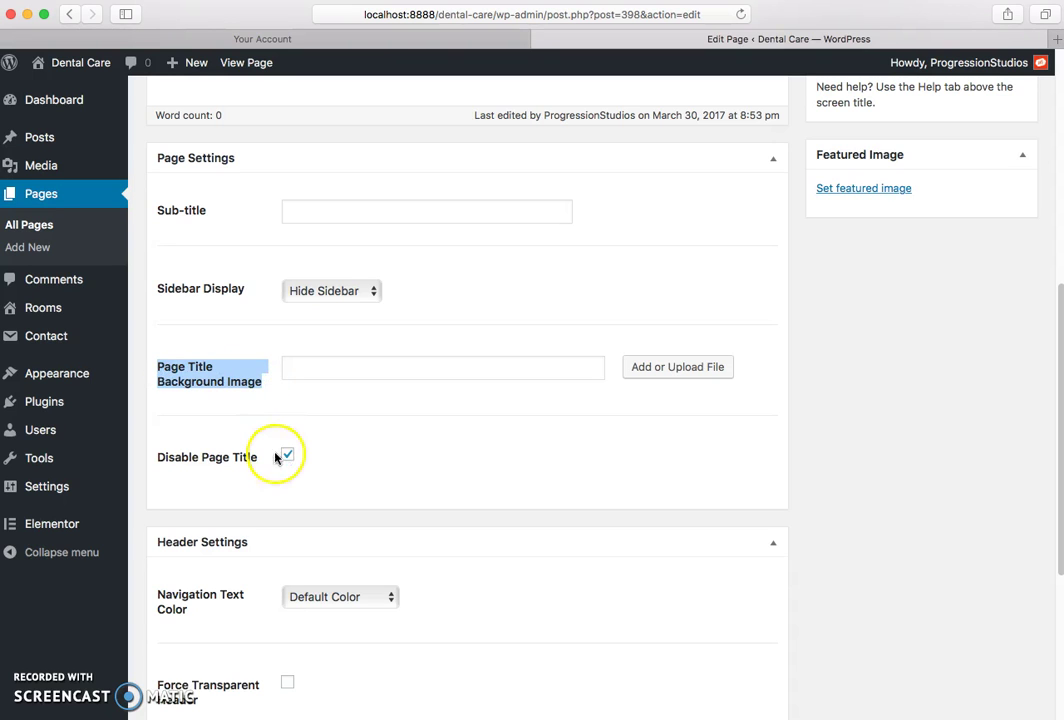
scroll(285, 452, up, 3)
click(221, 290)
click(235, 297)
Step: Turn on Disable Page Title in the Page Builder Example page's settings
scroll(245, 335, down, 7)
scroll(447, 425, down, 3)
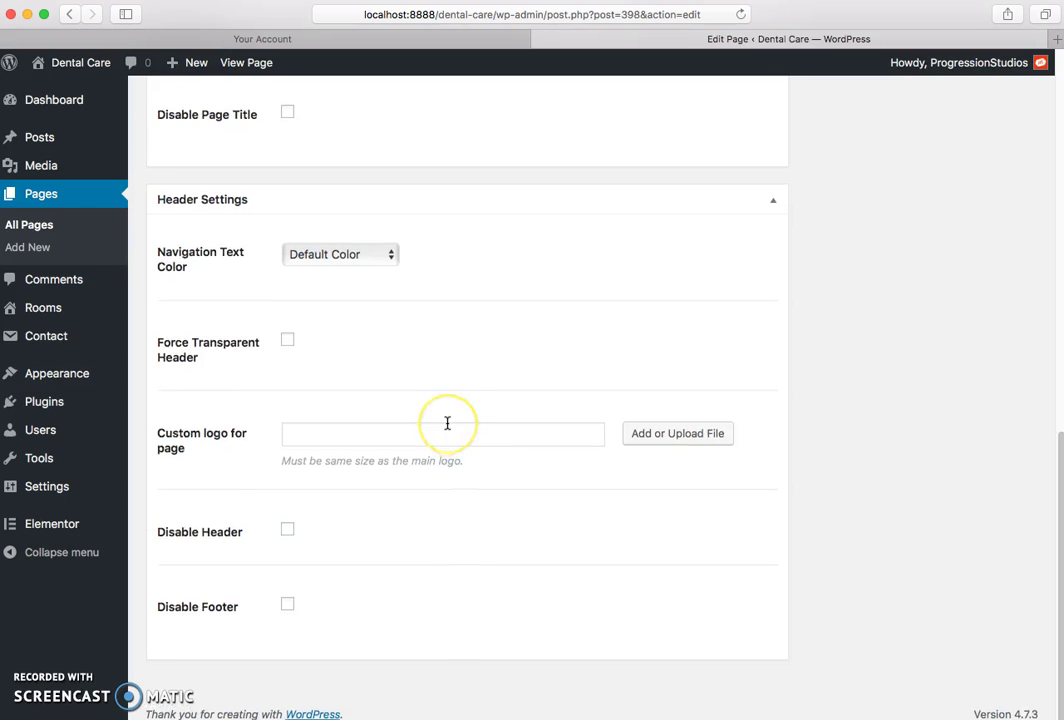
scroll(447, 423, up, 10)
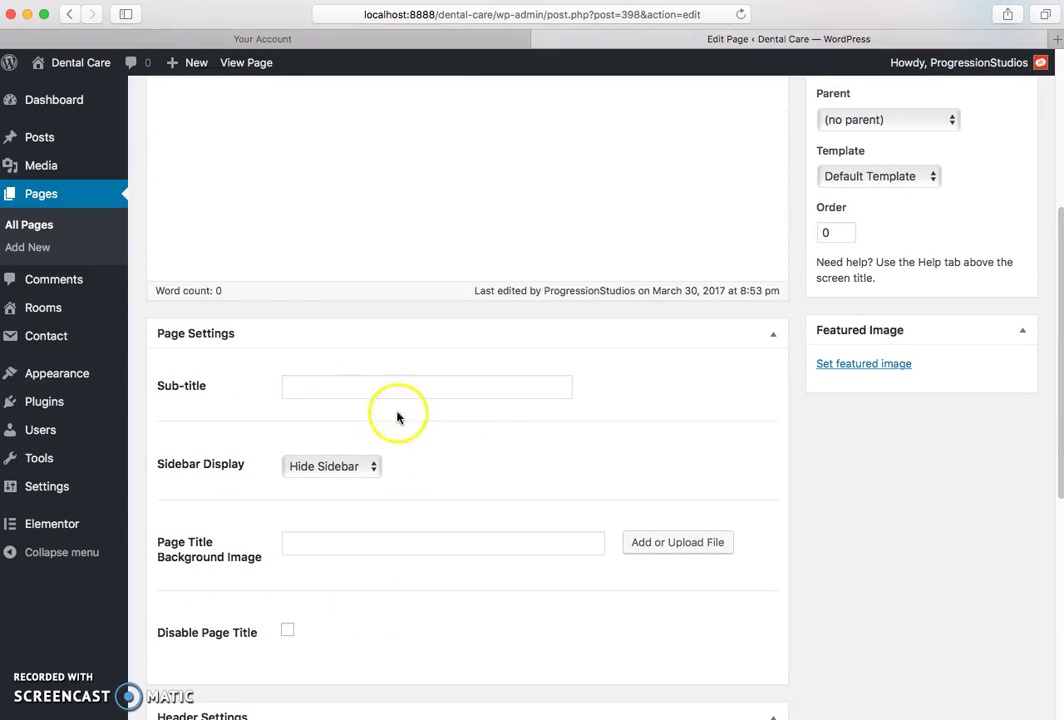
scroll(810, 373, up, 7)
scroll(810, 373, down, 7)
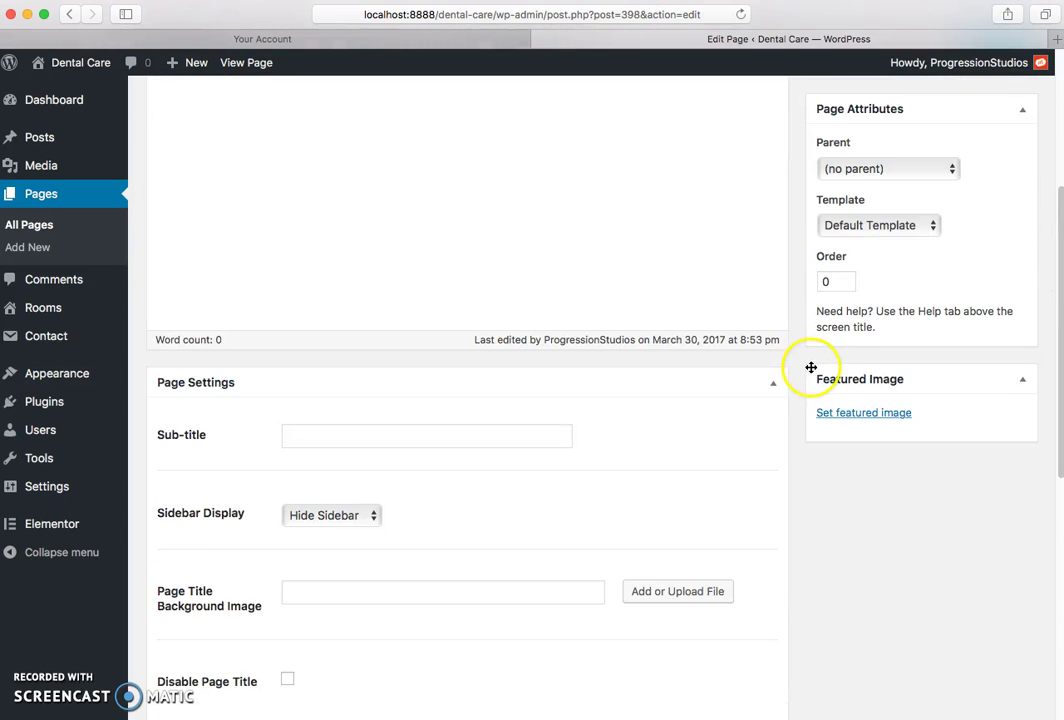
click(226, 650)
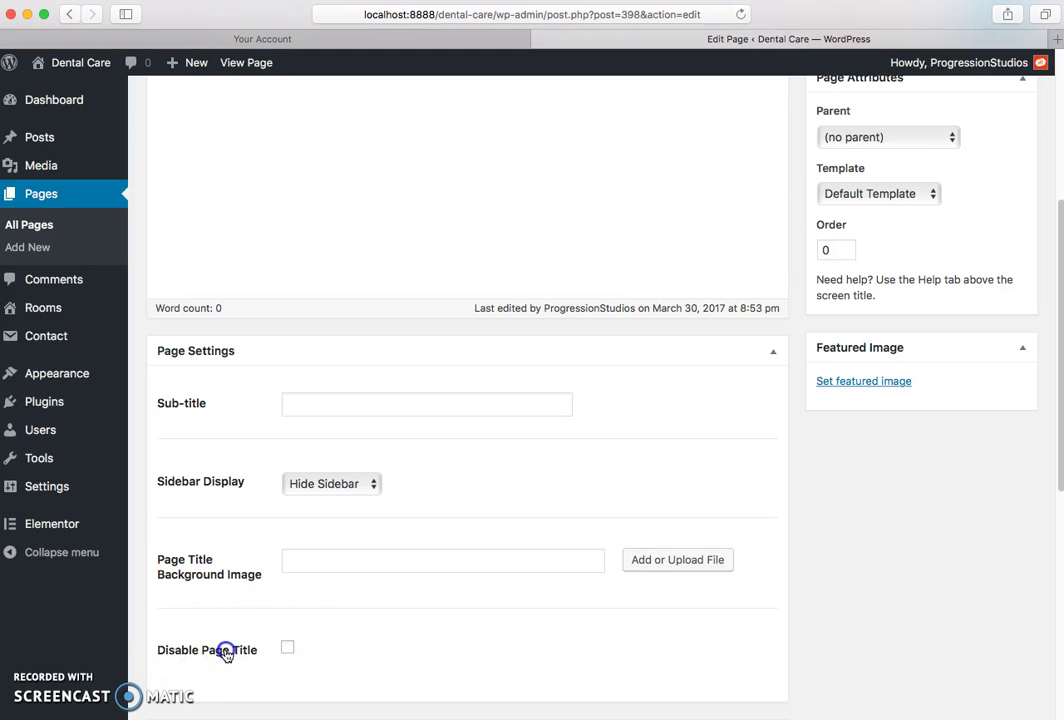
Step: Open the Page Builder Example page in the Elementor editor
click(185, 578)
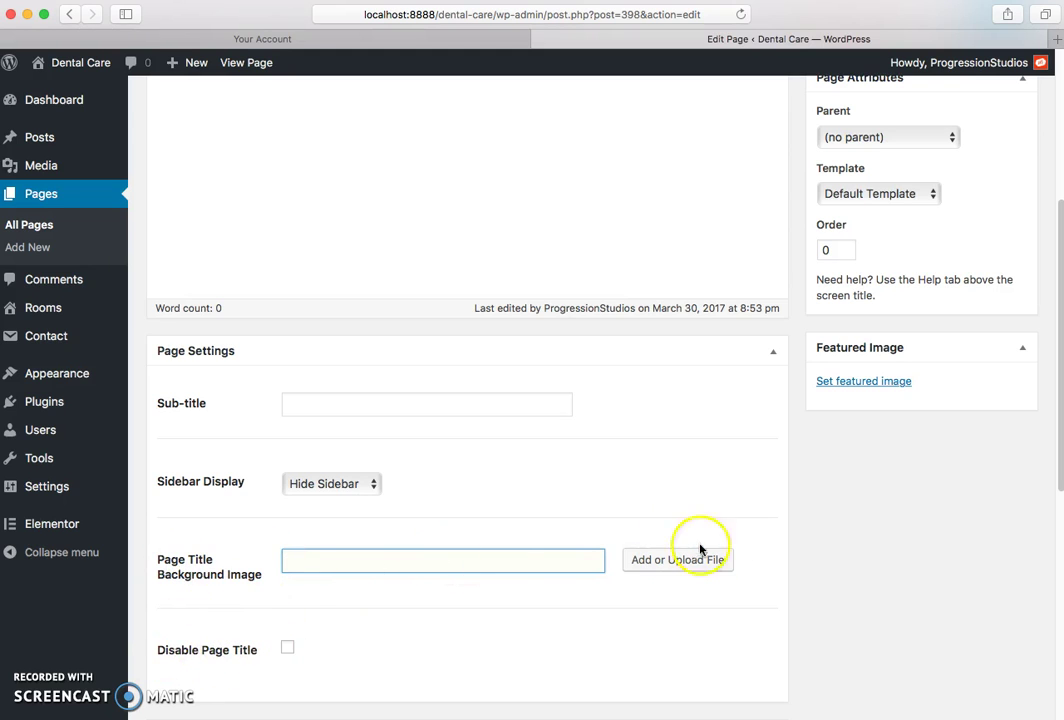
scroll(276, 613, up, 3)
scroll(277, 608, down, 4)
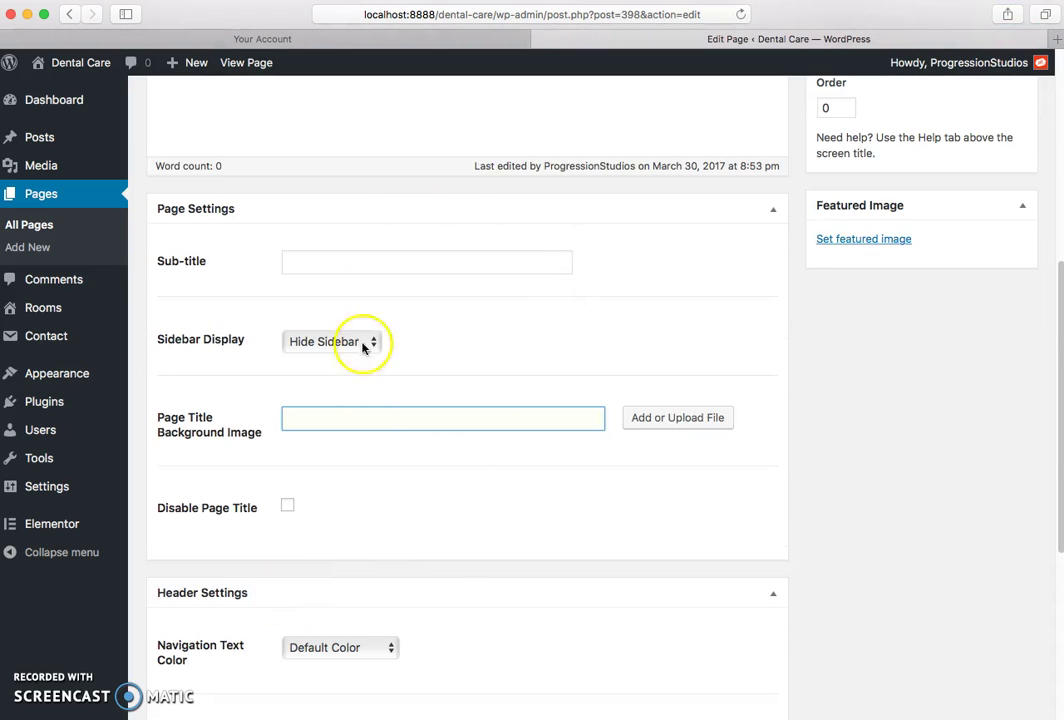
scroll(363, 347, up, 5)
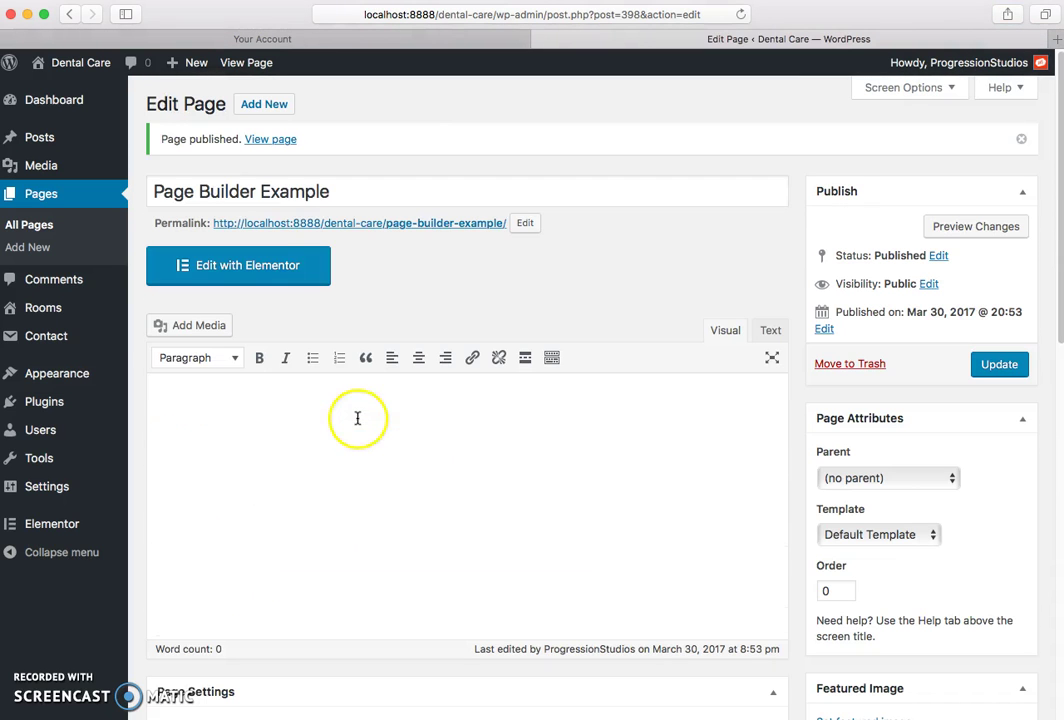
click(258, 275)
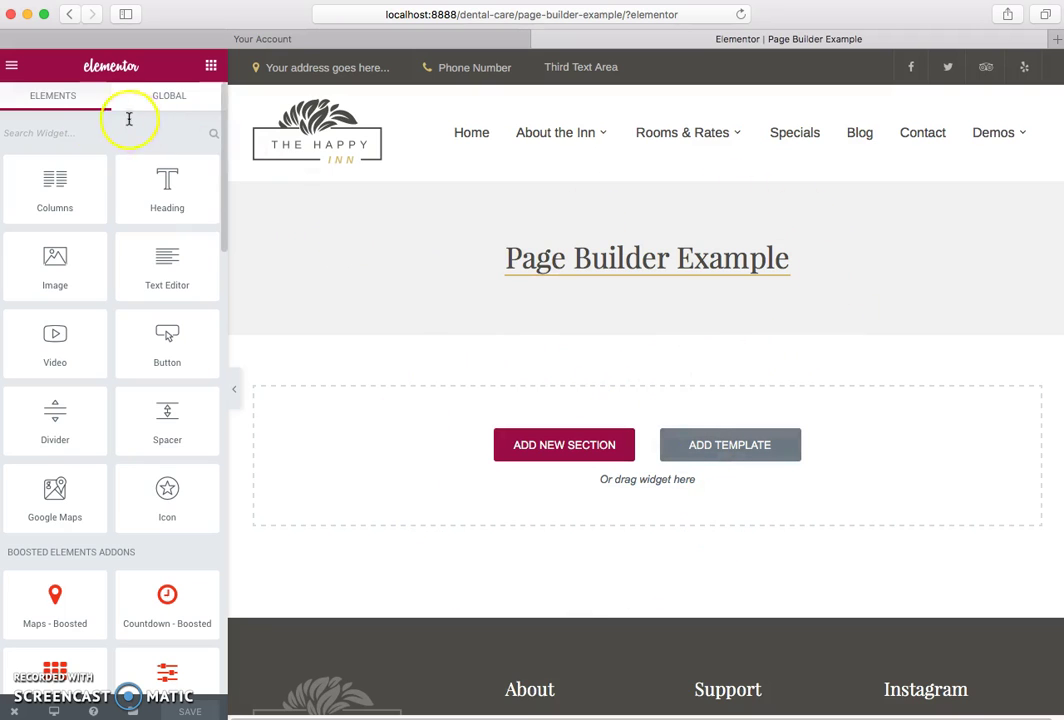
Step: Look through the available widgets and add a Heading widget to the empty page
scroll(107, 349, down, 10)
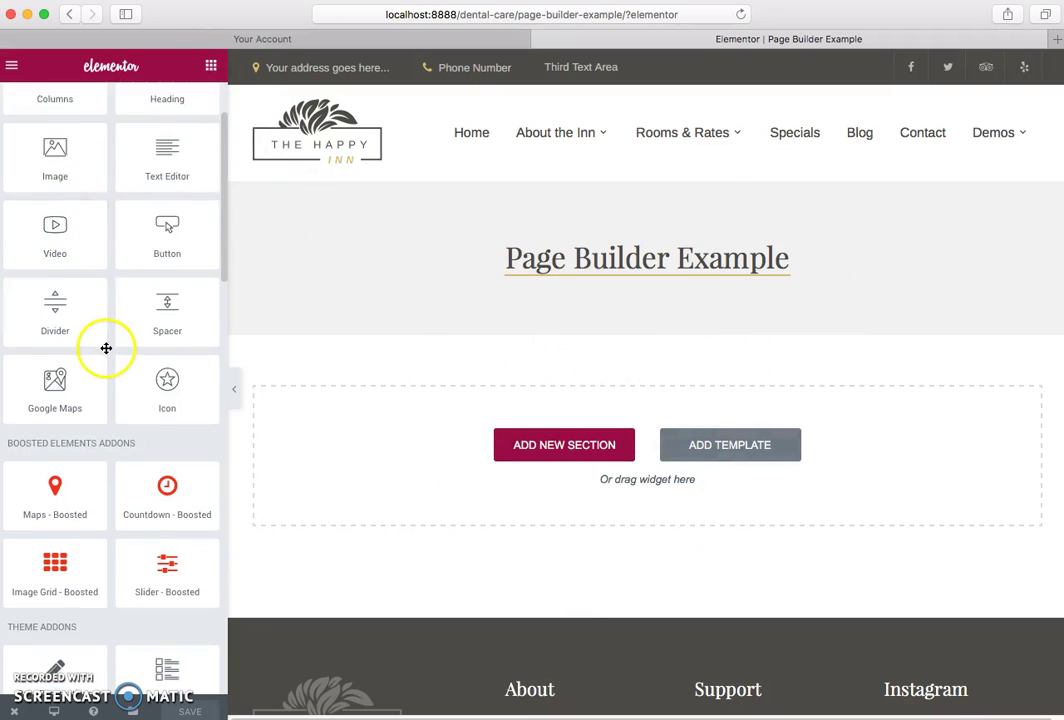
scroll(107, 349, down, 3)
scroll(107, 349, up, 15)
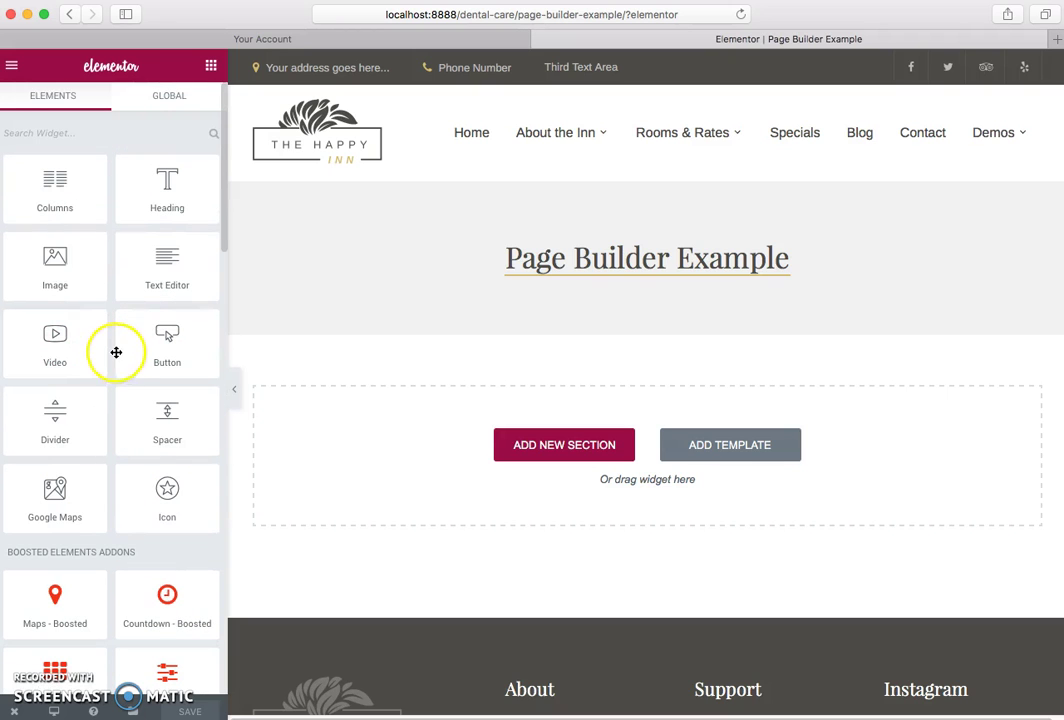
mouse_move(153, 344)
mouse_down()
mouse_move(404, 404)
mouse_move(100, 352)
mouse_move(141, 346)
mouse_up()
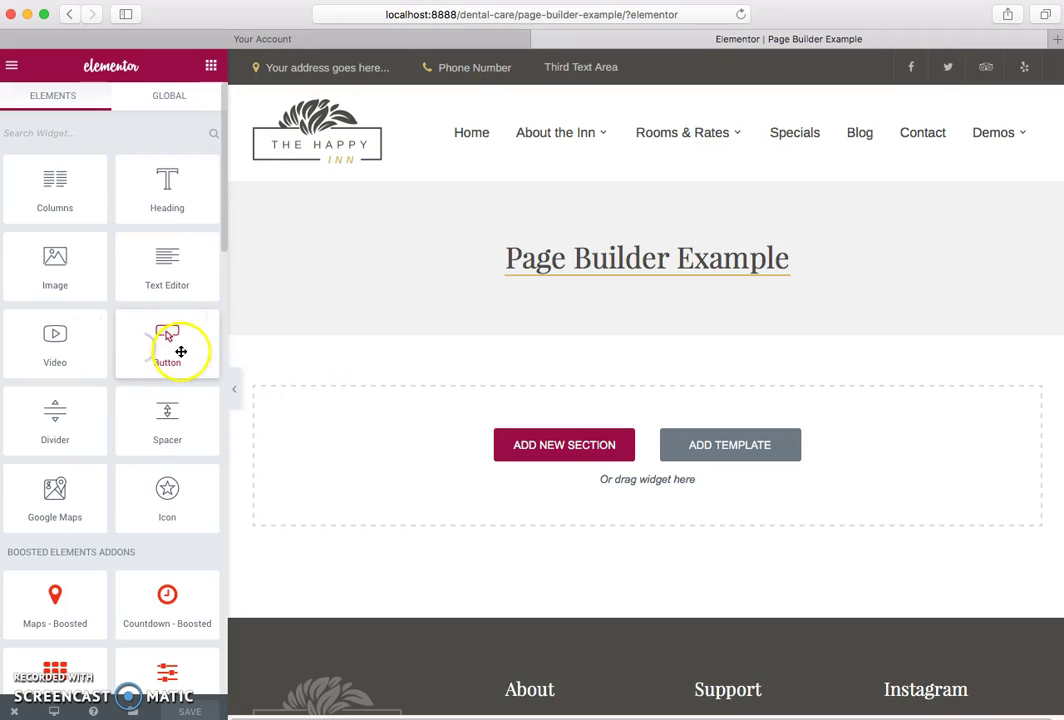
scroll(177, 386, down, 8)
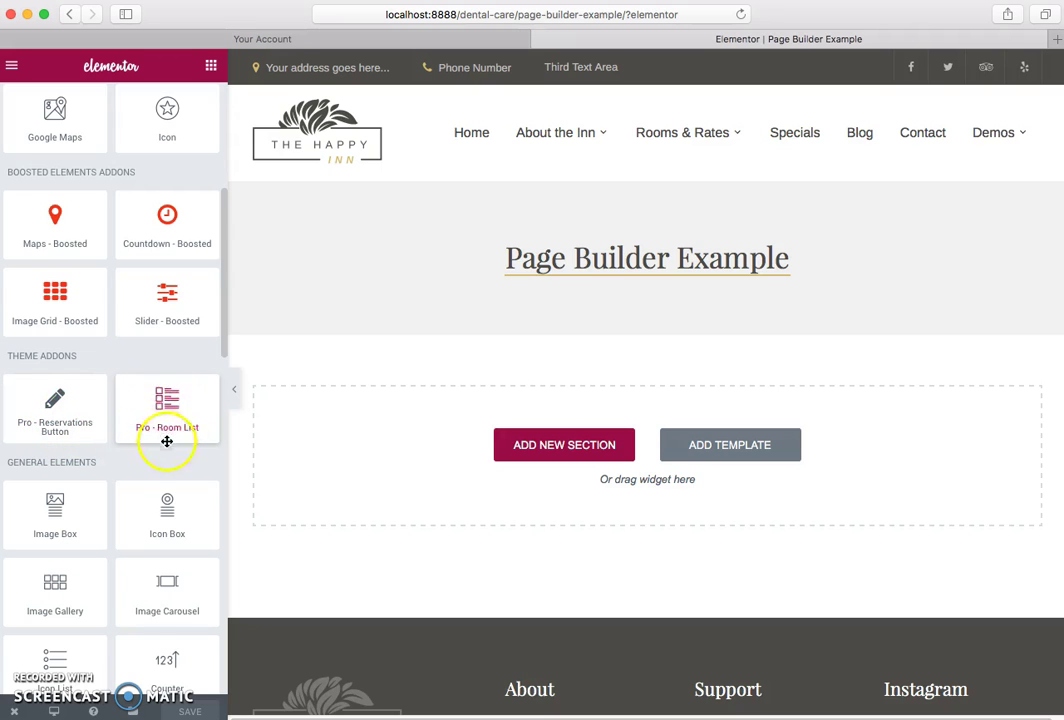
scroll(140, 400, up, 2)
drag(45, 332, 100, 356)
scroll(104, 363, up, 5)
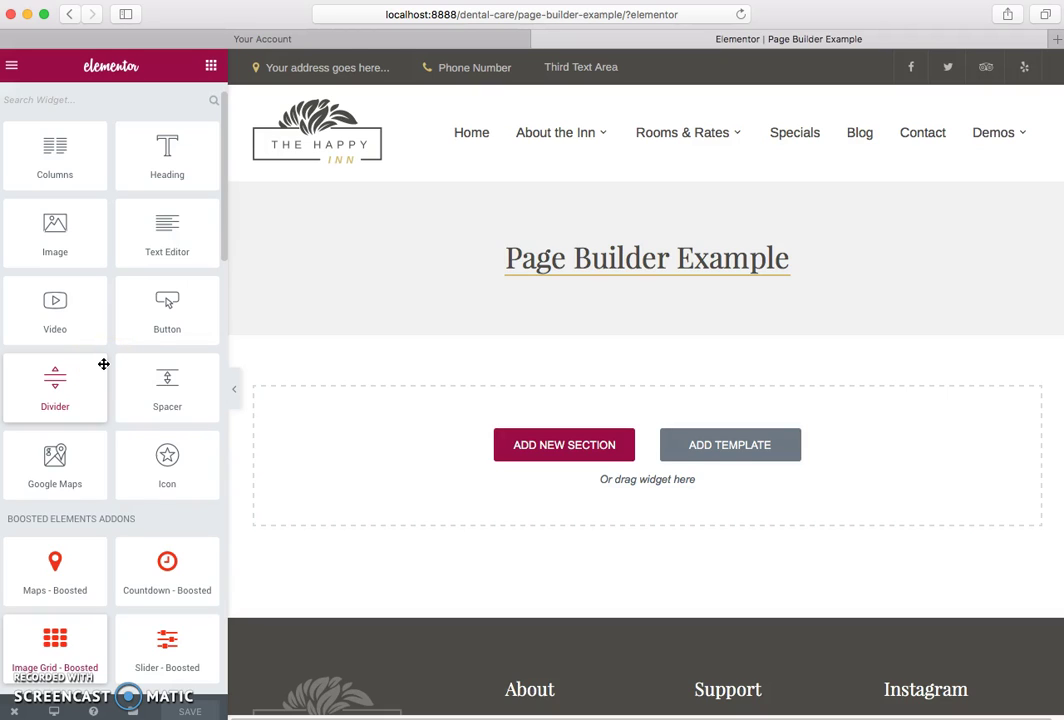
drag(161, 135, 418, 442)
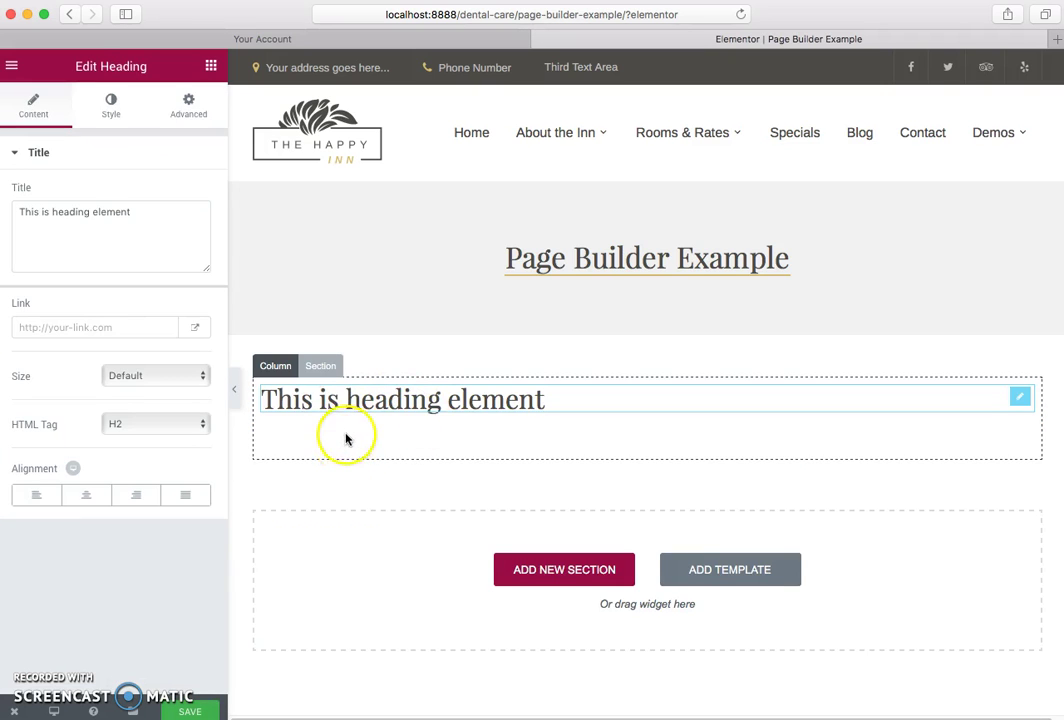
Step: Review the column structures offered for a new section and return to the widget list
scroll(346, 438, down, 3)
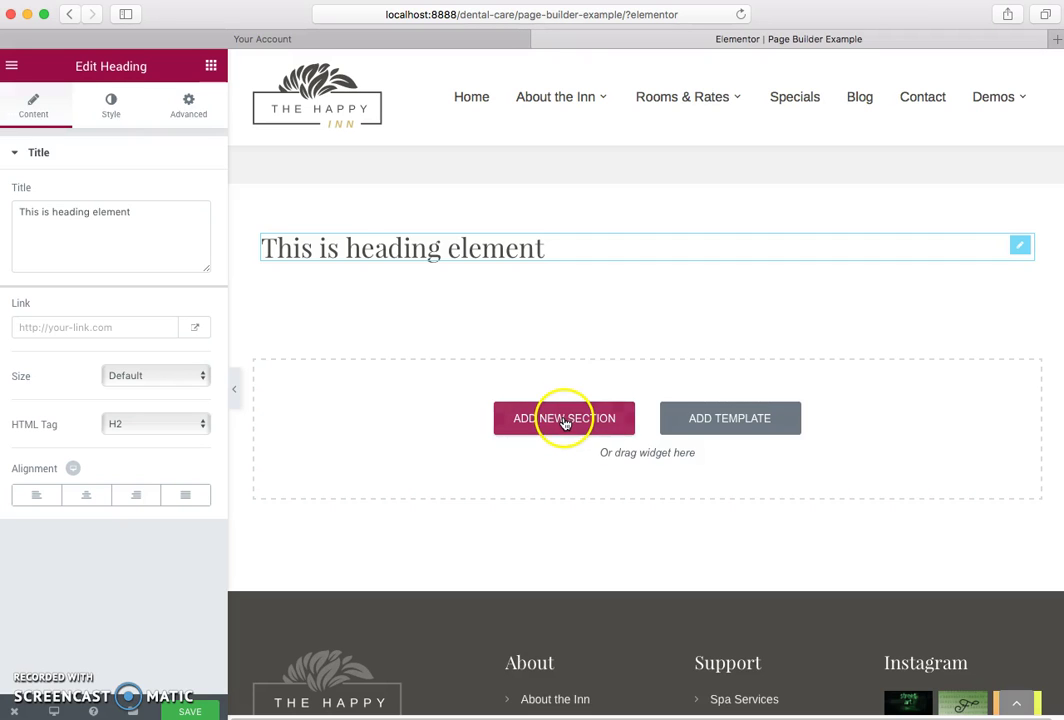
click(564, 420)
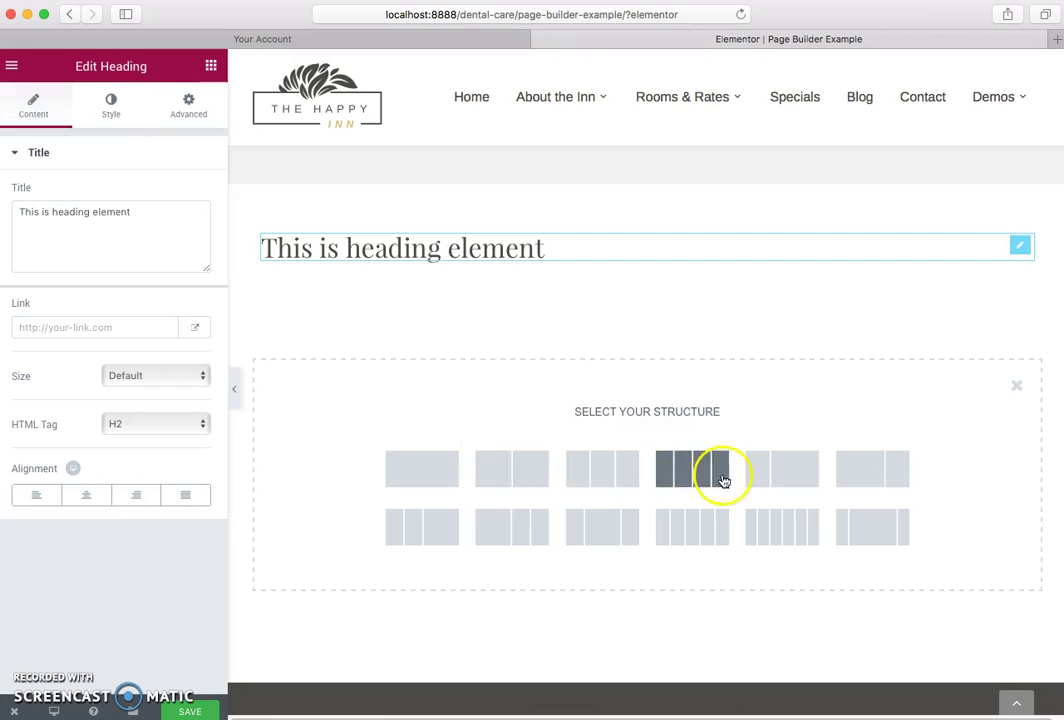
click(1018, 387)
click(211, 65)
drag(63, 175, 488, 251)
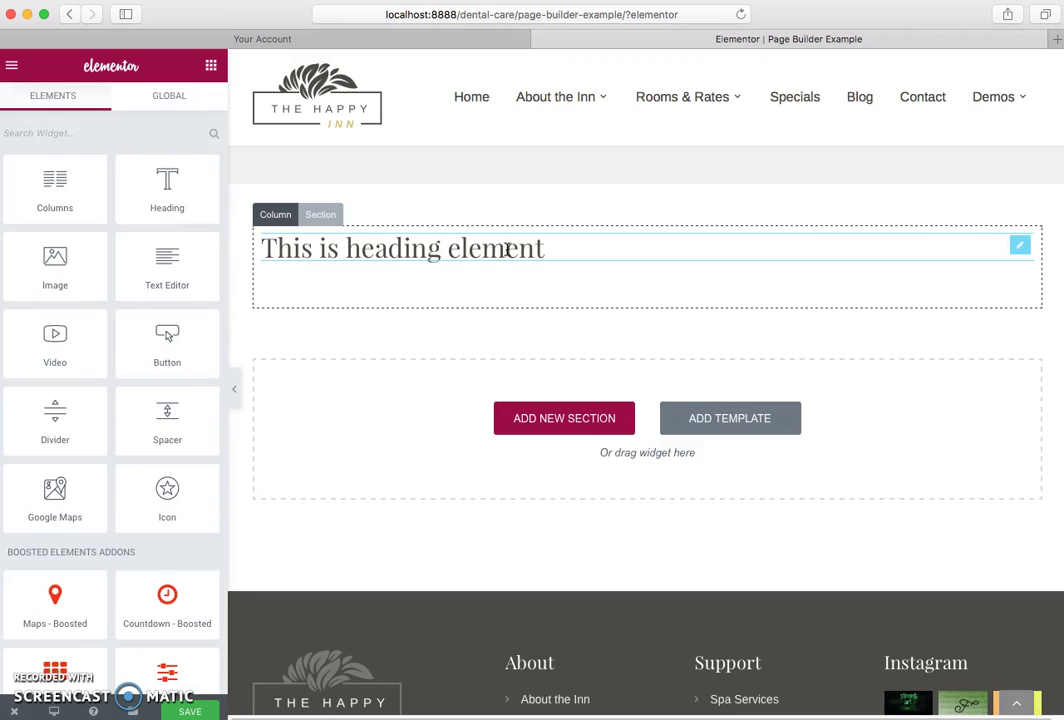
Step: Replace the heading's title text with "You can easily edit text"
click(505, 249)
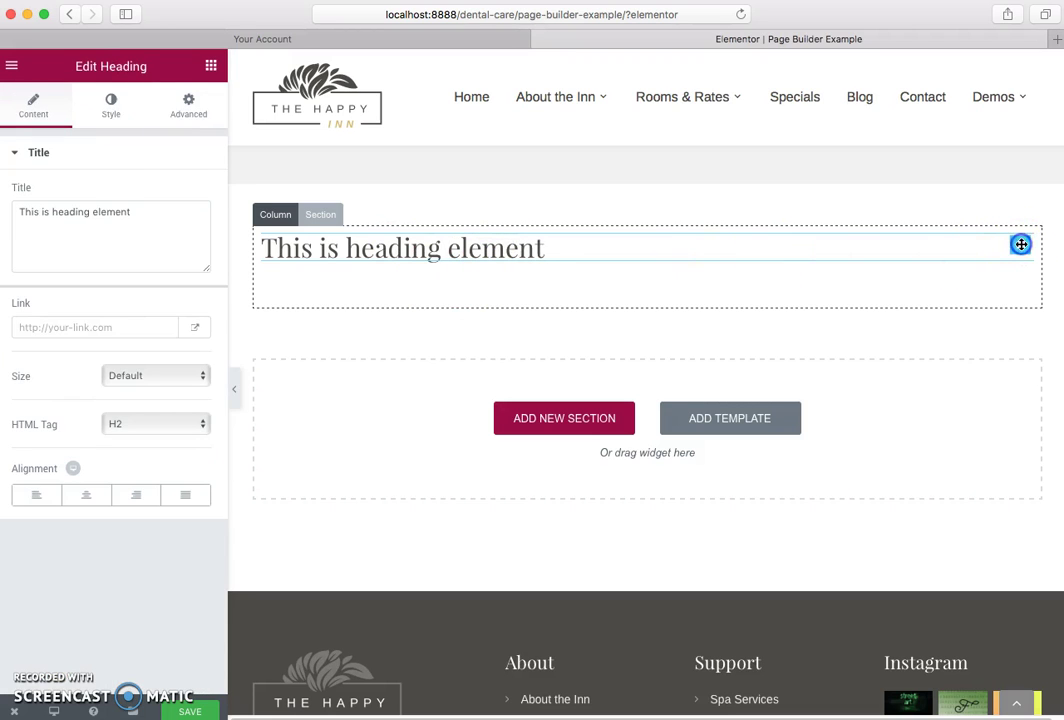
click(172, 233)
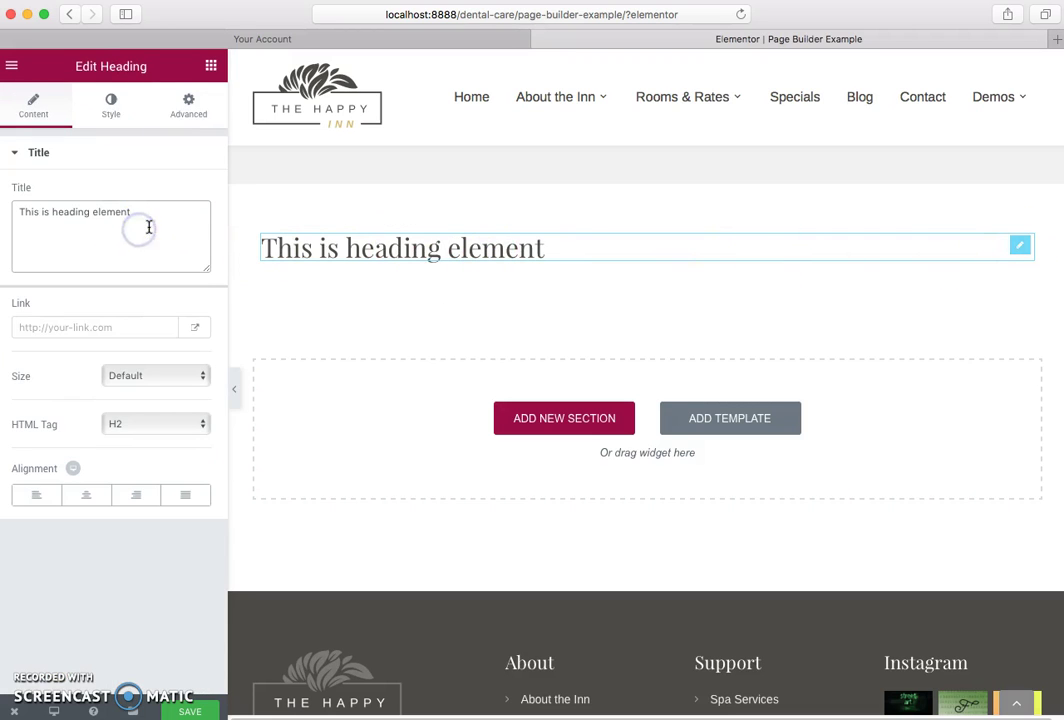
key(super+a)
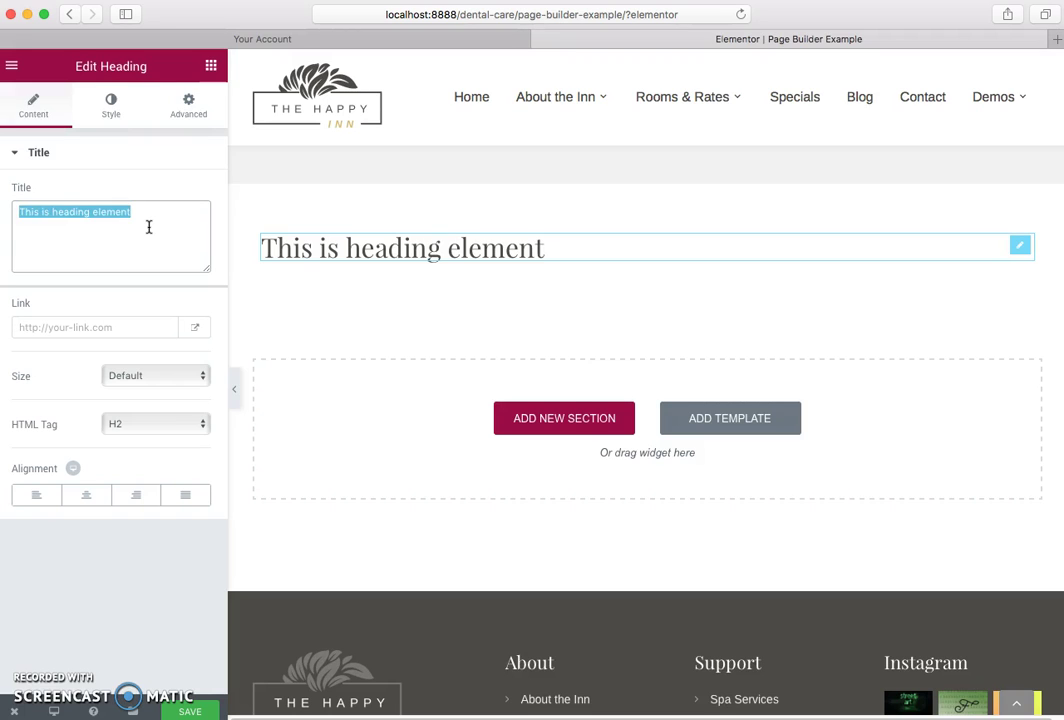
text(You can easily edit text)
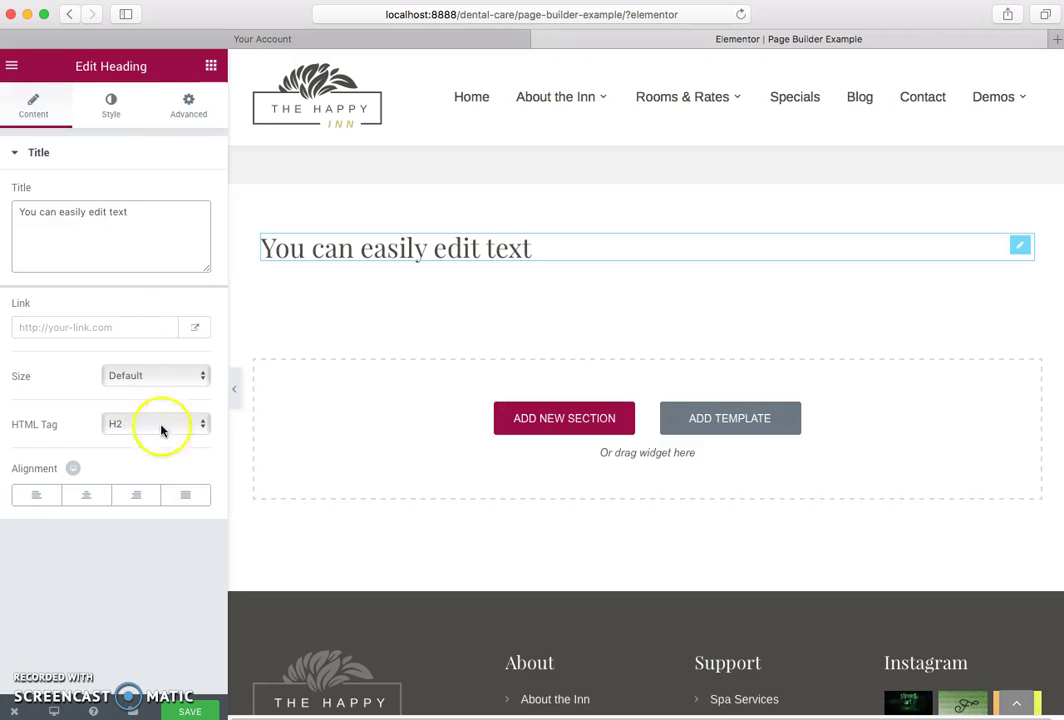
Step: Try the H4 tag on the heading, set its HTML tag to H1, and center it
click(161, 427)
click(167, 451)
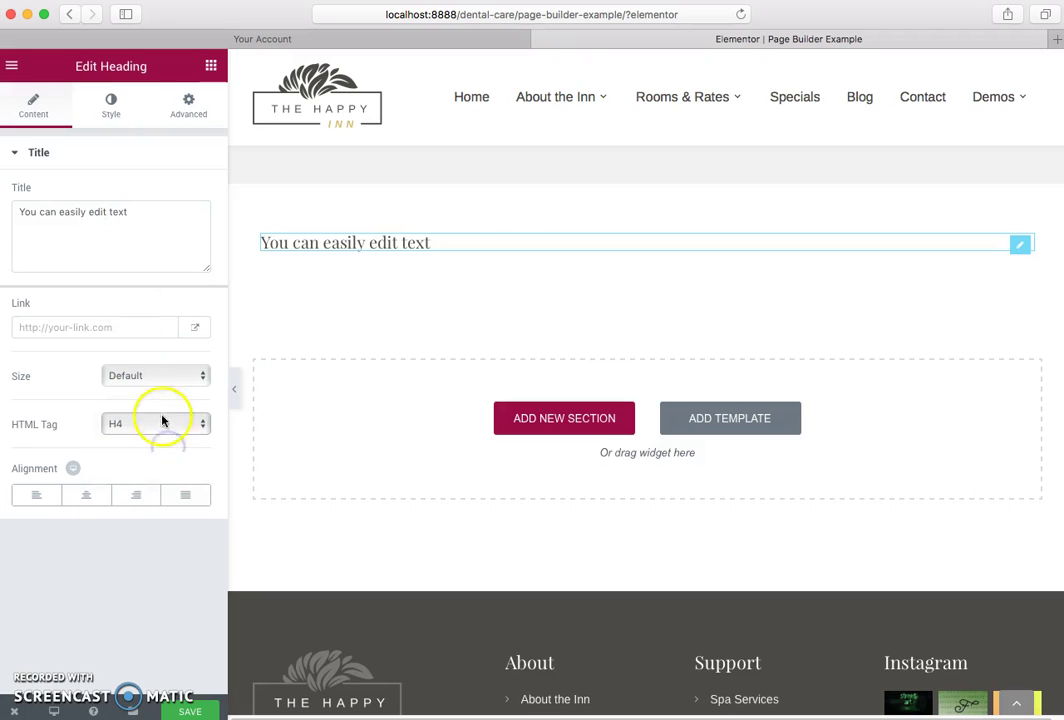
click(157, 422)
click(157, 390)
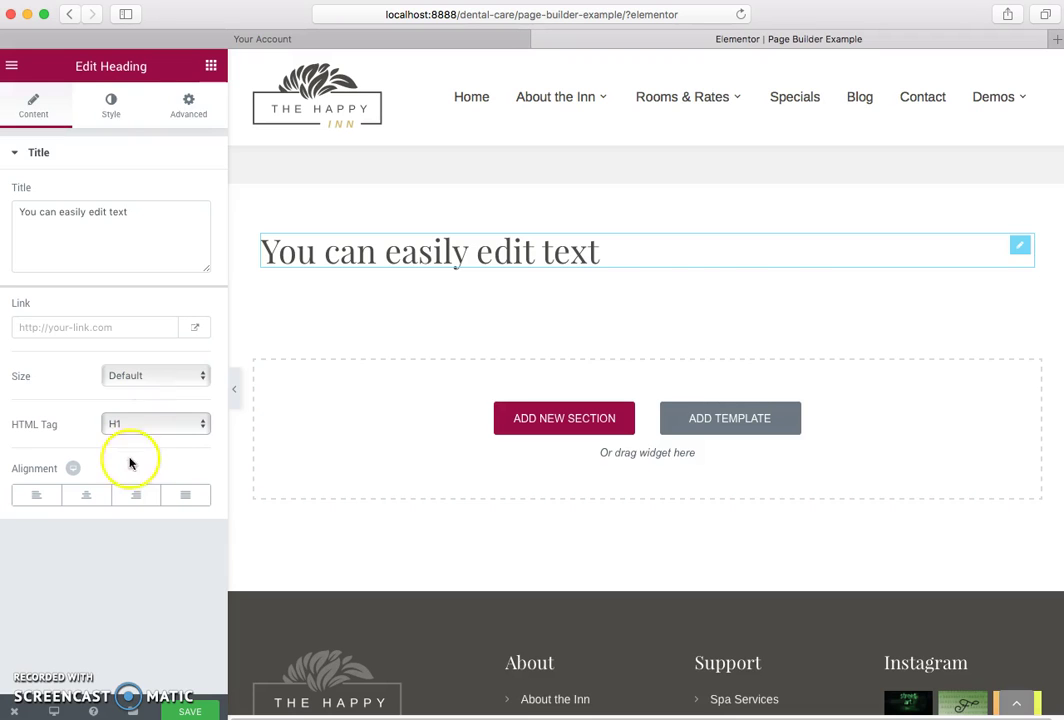
click(95, 492)
click(101, 494)
click(100, 495)
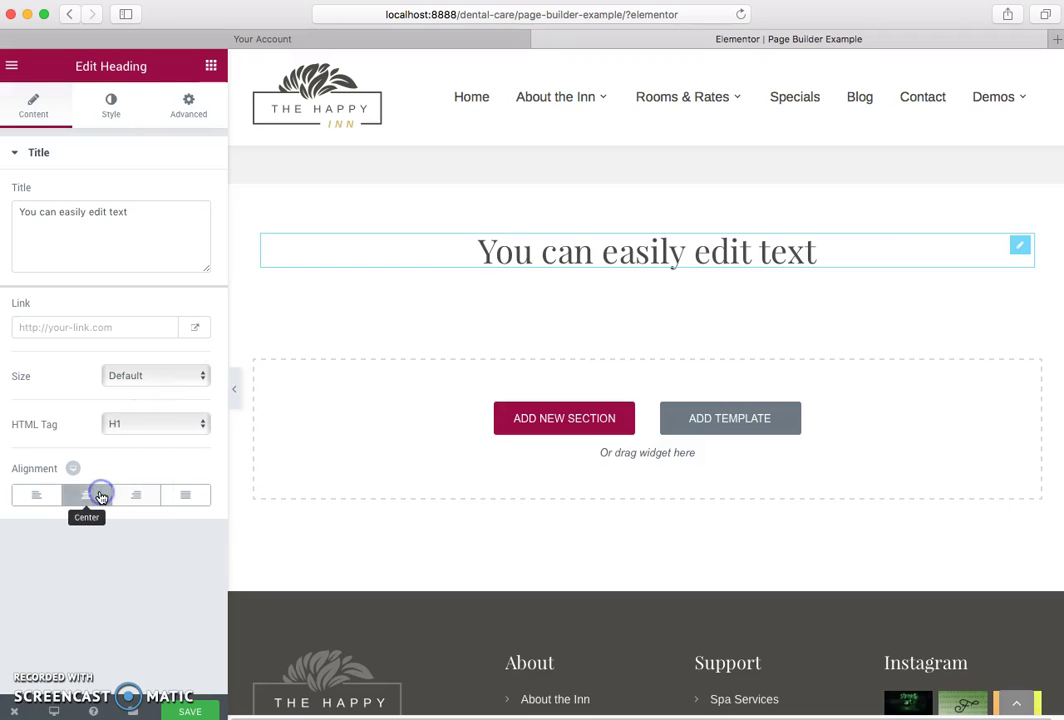
Step: Add a Pro - Room List widget in its own section below the heading
click(213, 66)
scroll(164, 293, down, 5)
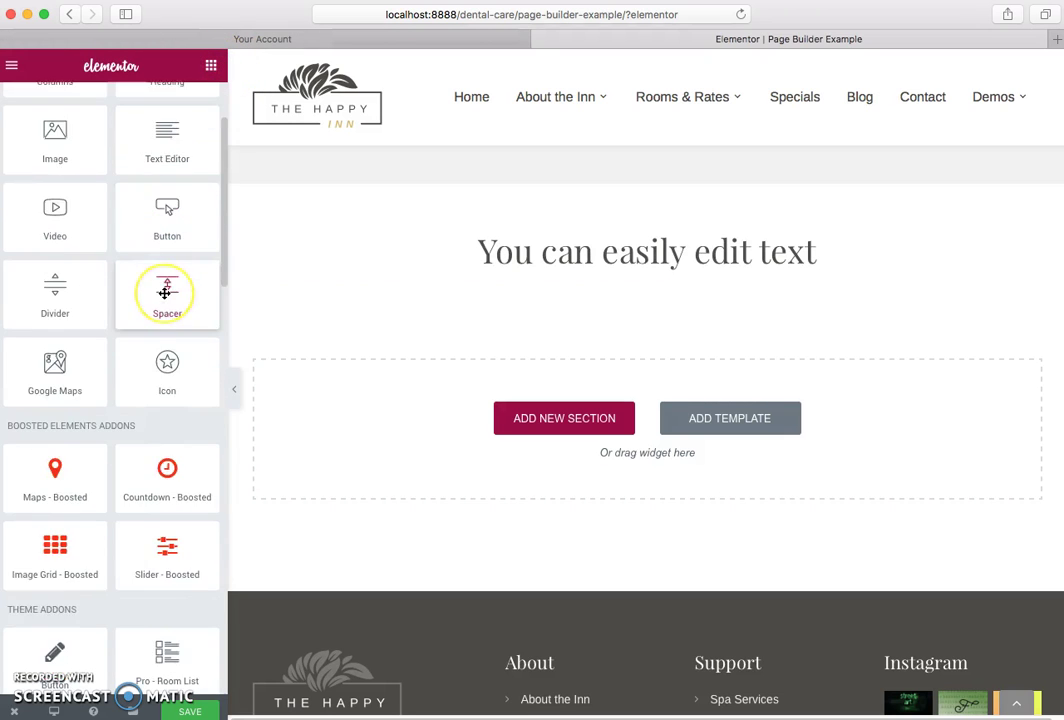
scroll(164, 293, down, 3)
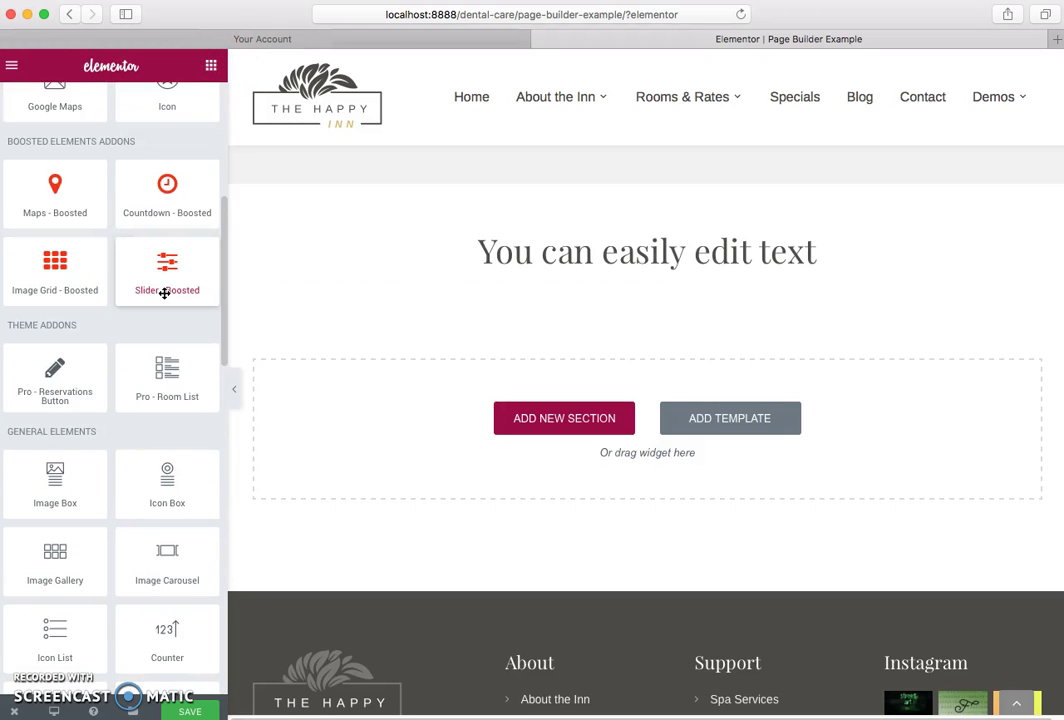
click(155, 377)
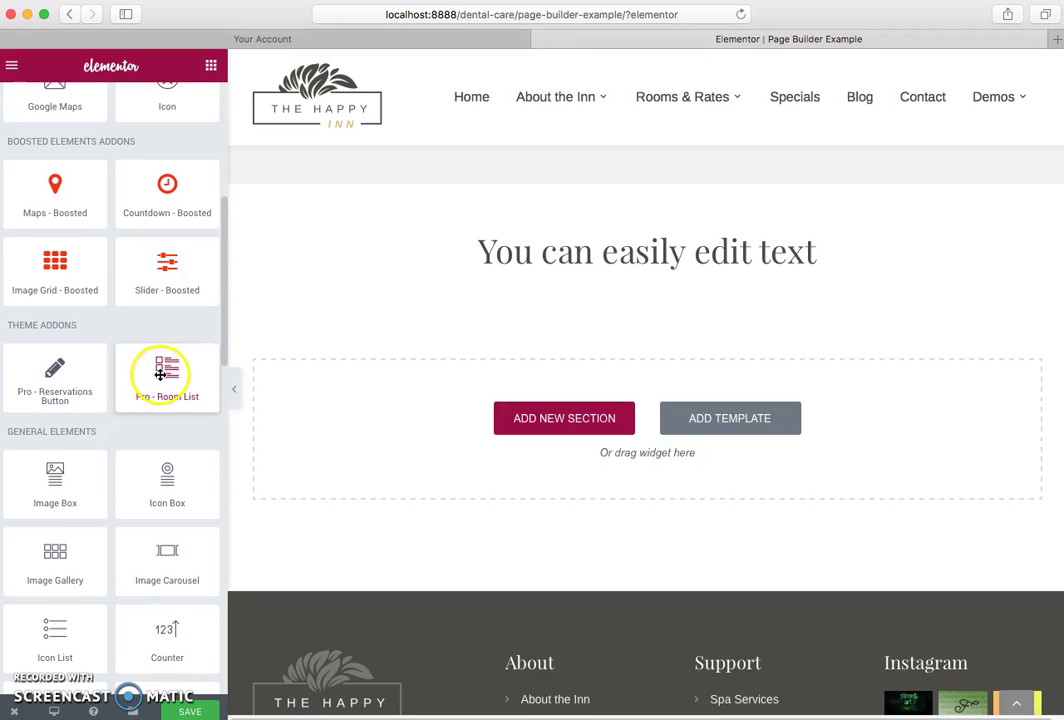
drag(158, 377, 366, 397)
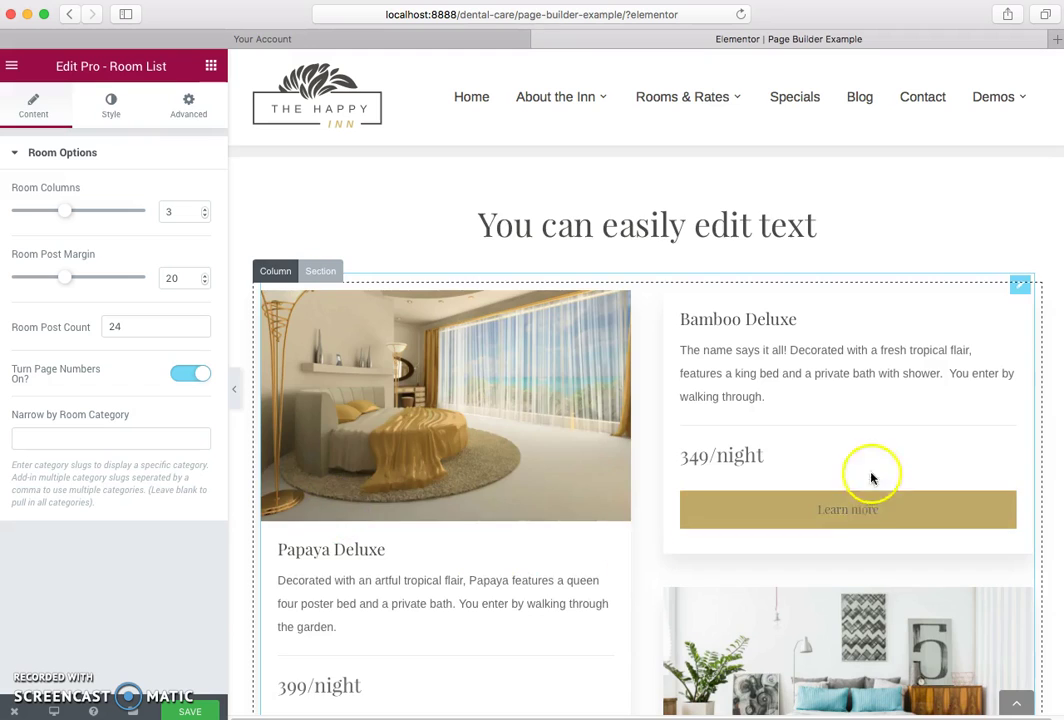
Step: Look over the room list and widen the browser window to give the page preview more room
scroll(872, 477, down, 5)
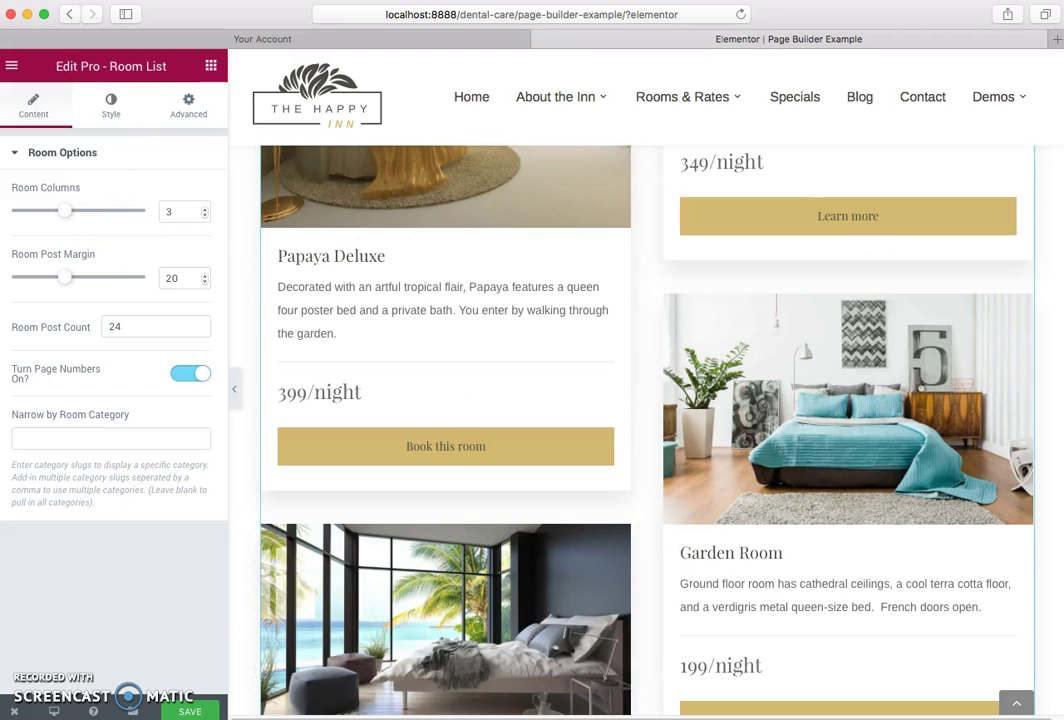
drag(1061, 360, 1063, 360)
scroll(841, 333, up, 5)
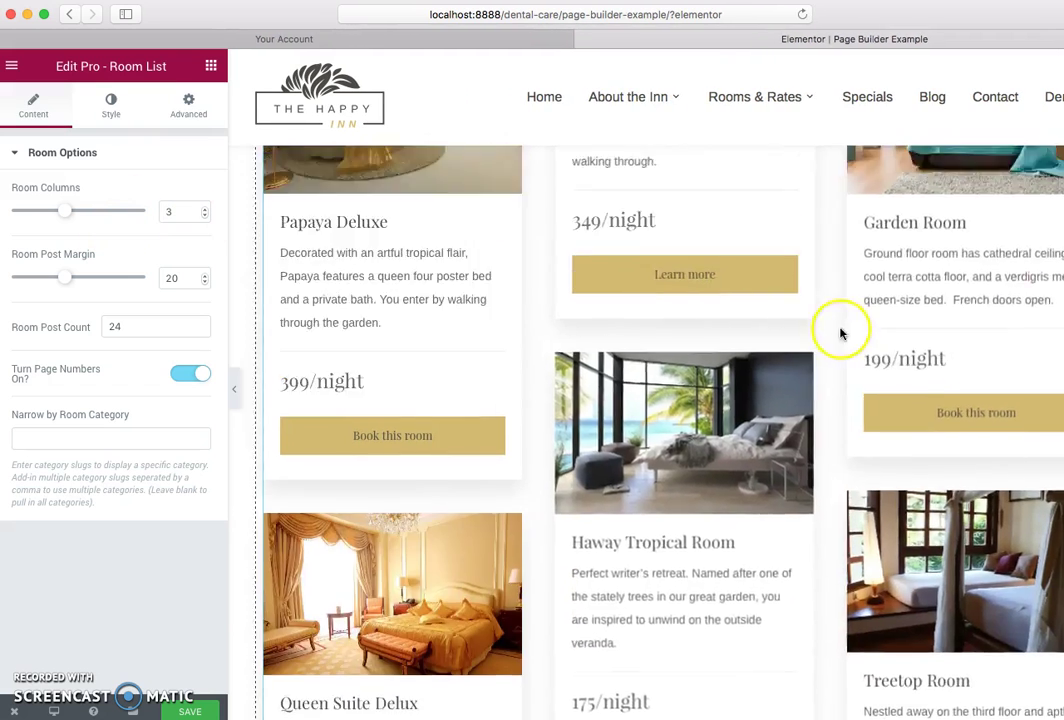
Step: Try 2, 4 and 6 Room Columns in the Room List widget and look over the layout
click(205, 215)
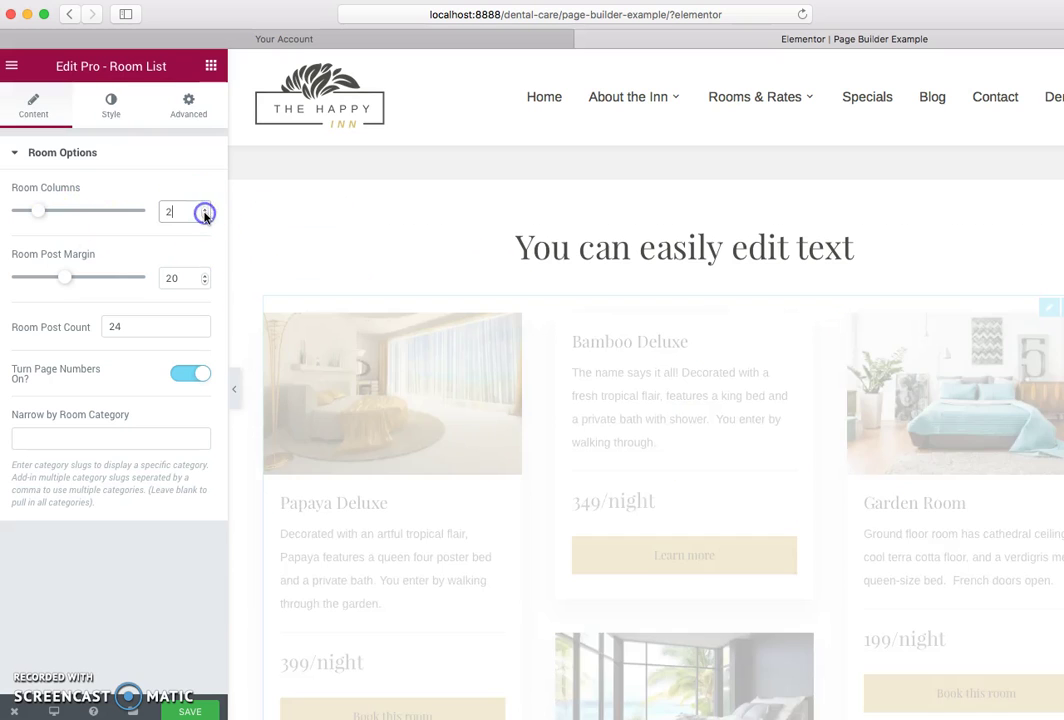
click(206, 212)
click(206, 208)
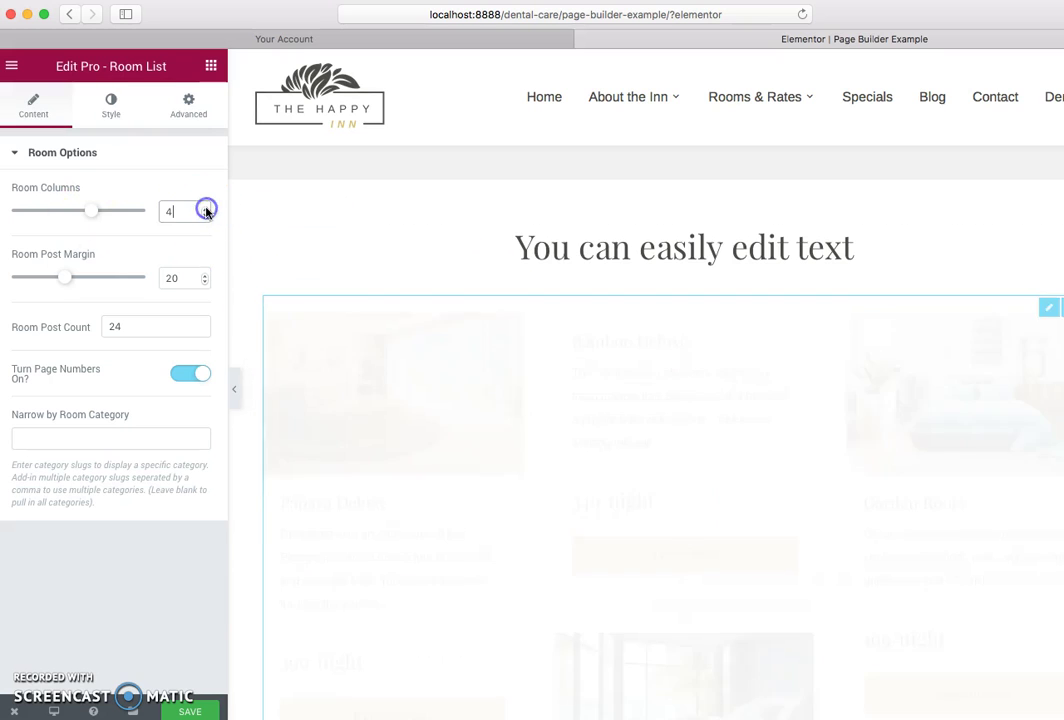
click(206, 208)
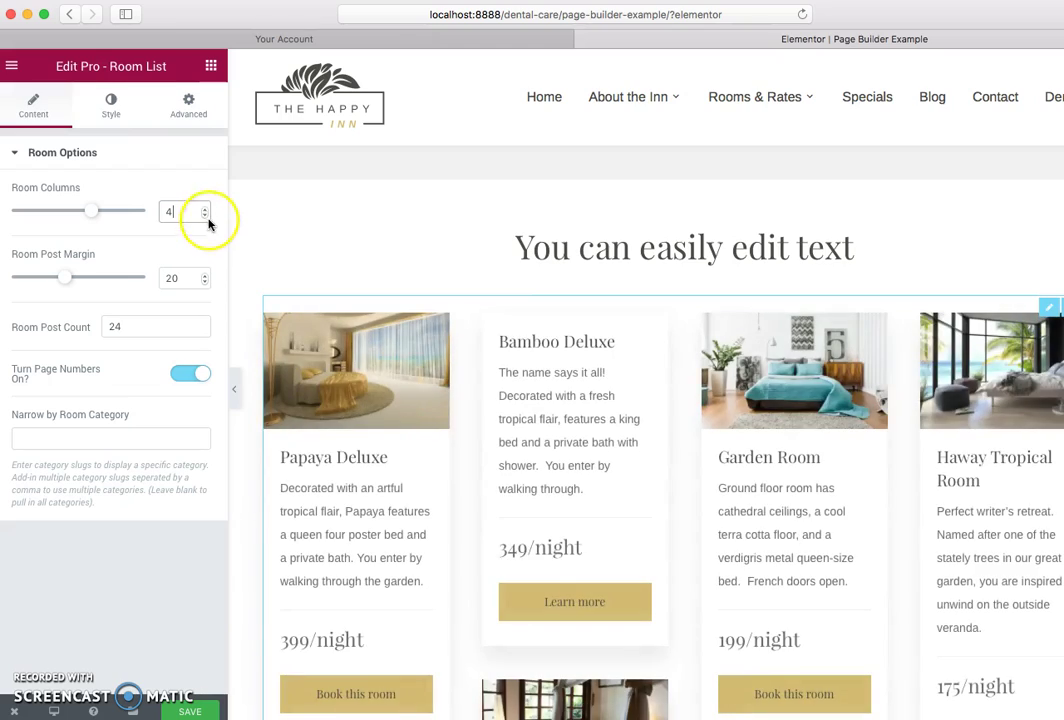
click(206, 209)
click(206, 209)
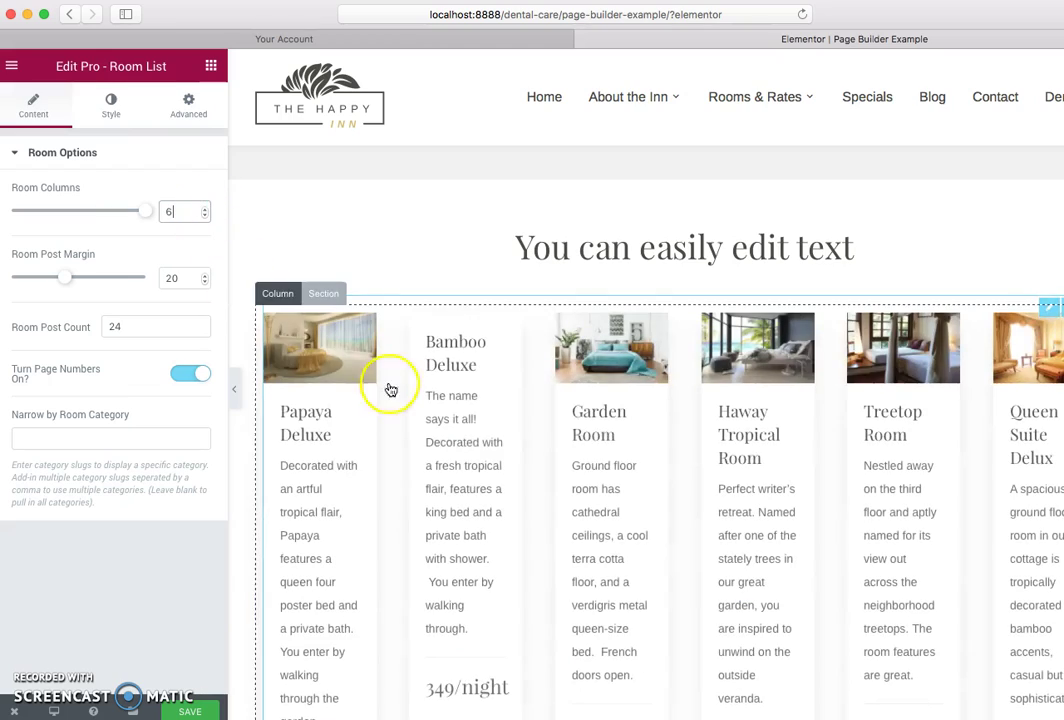
scroll(532, 522, down, 3)
scroll(537, 520, up, 5)
Step: Set the Room List widget's Room Columns back to 3
click(206, 216)
click(206, 216)
click(205, 216)
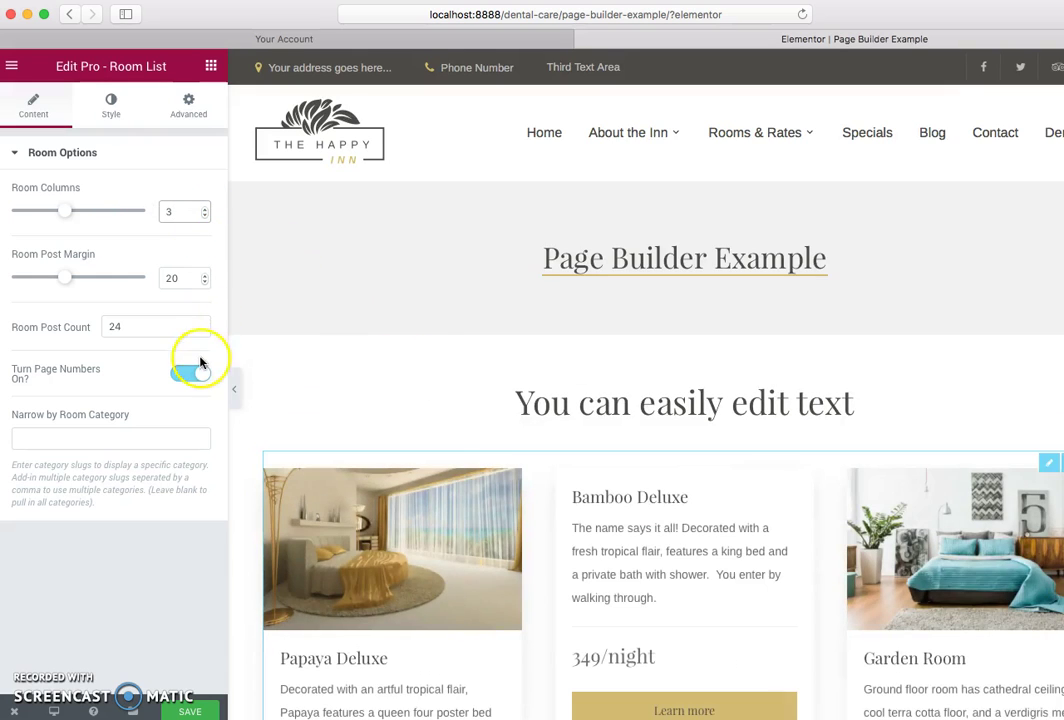
Step: Delete the section containing the room list from the page
scroll(470, 318, down, 8)
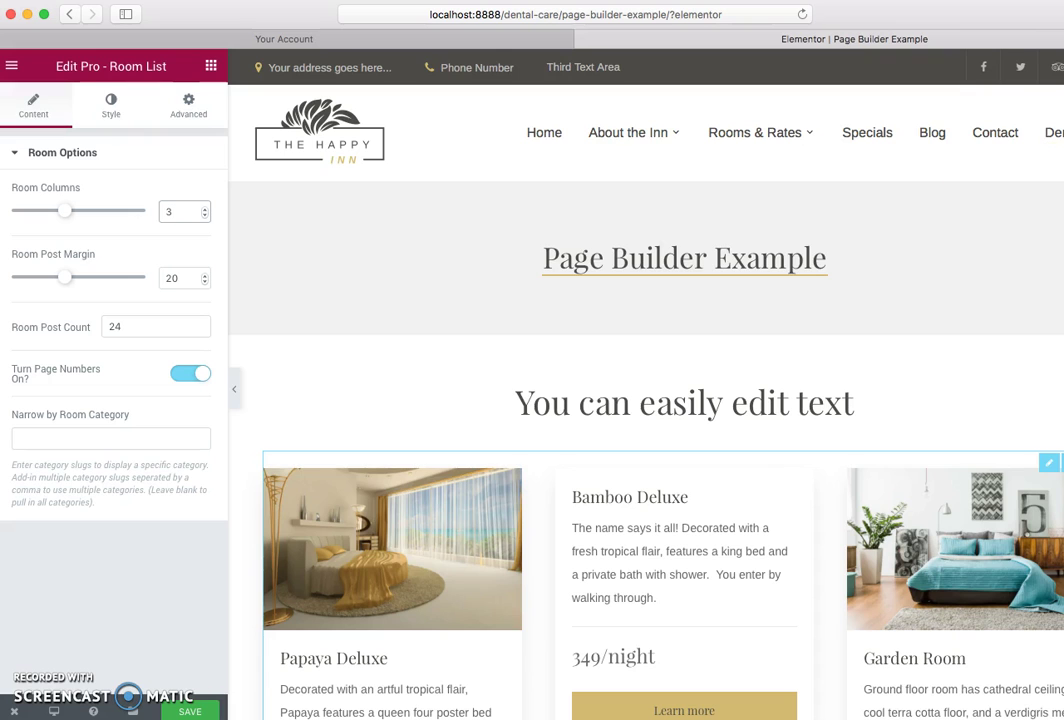
scroll(339, 268, down, 2)
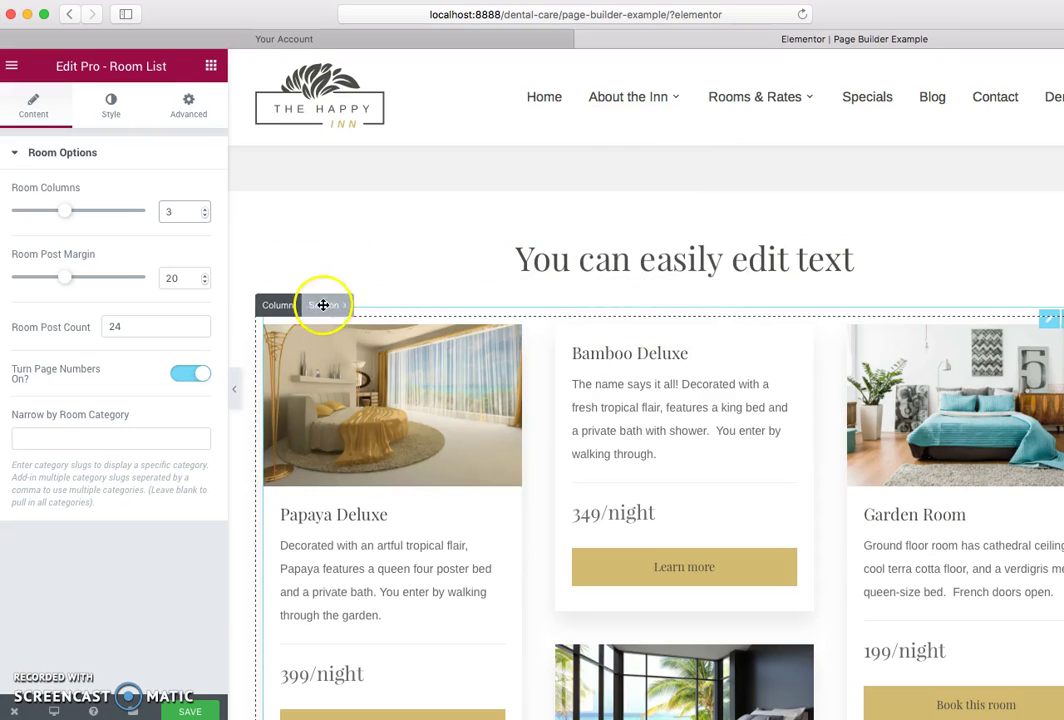
click(323, 305)
click(430, 308)
click(653, 347)
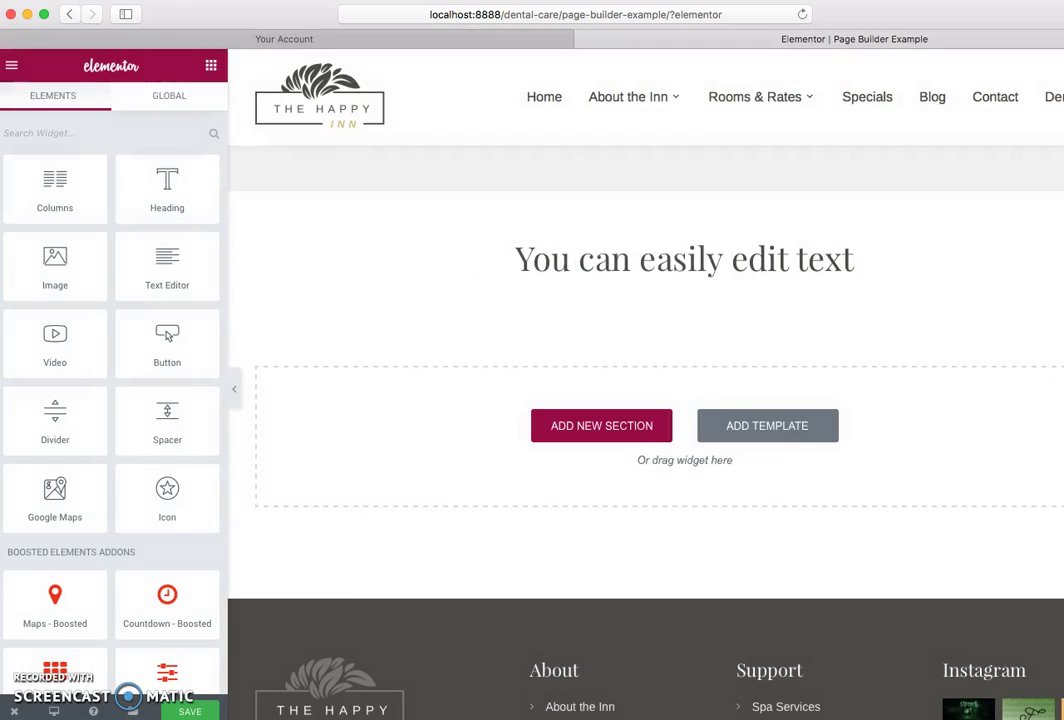
scroll(640, 330, down, 2)
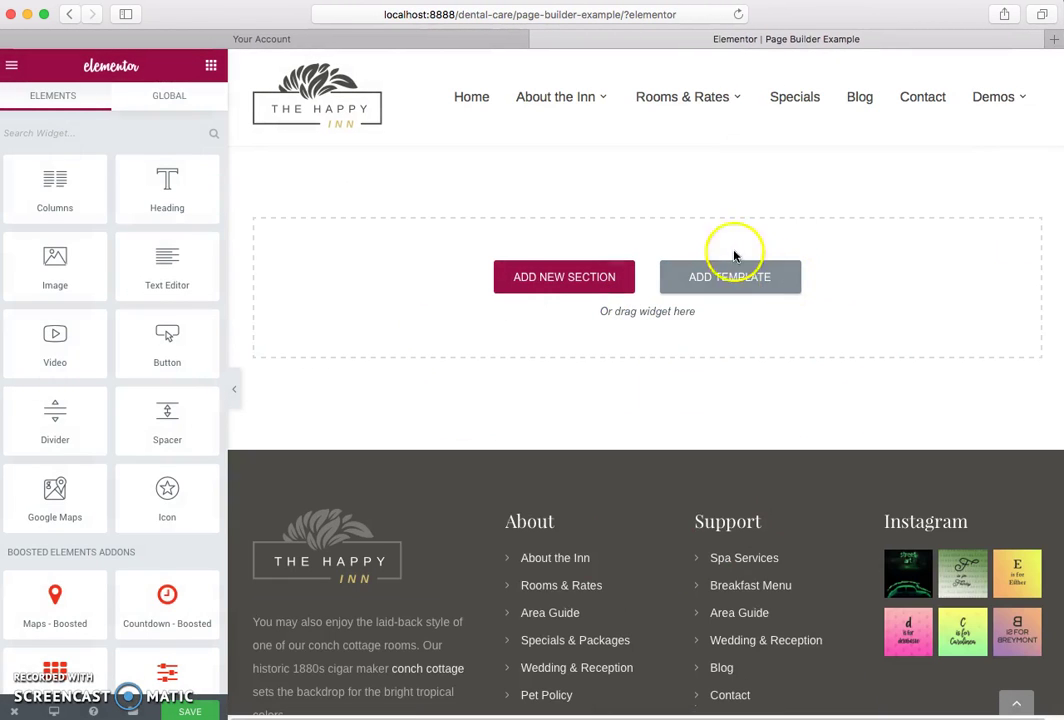
Step: Add a new section with a structure of two equal columns below the heading
click(560, 278)
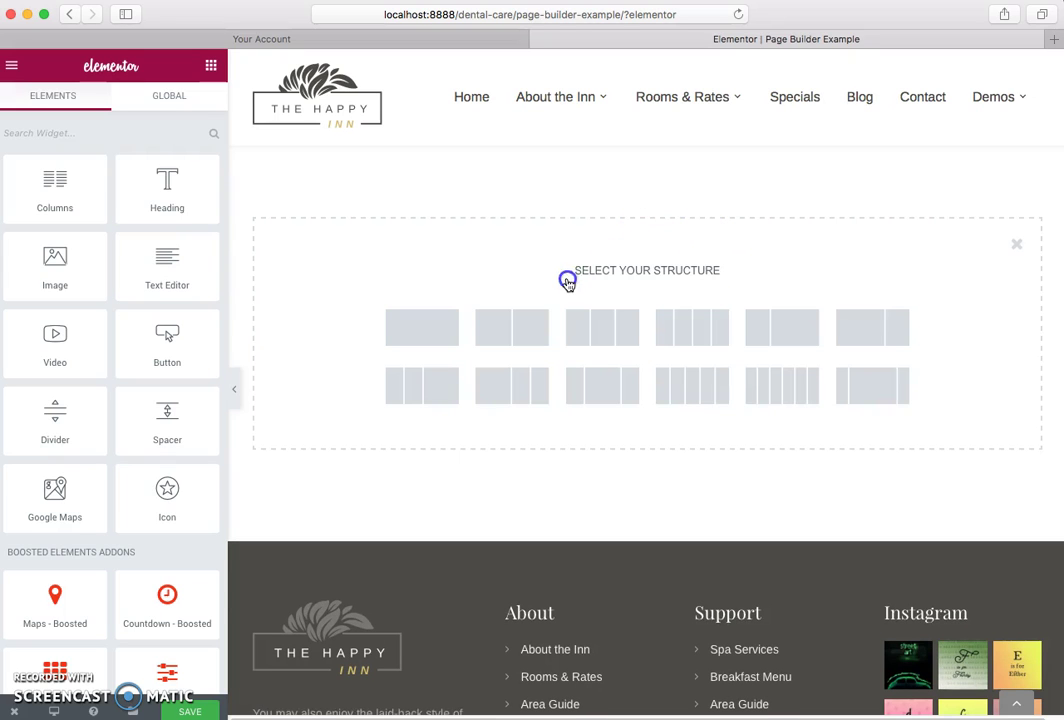
click(512, 330)
scroll(527, 311, up, 3)
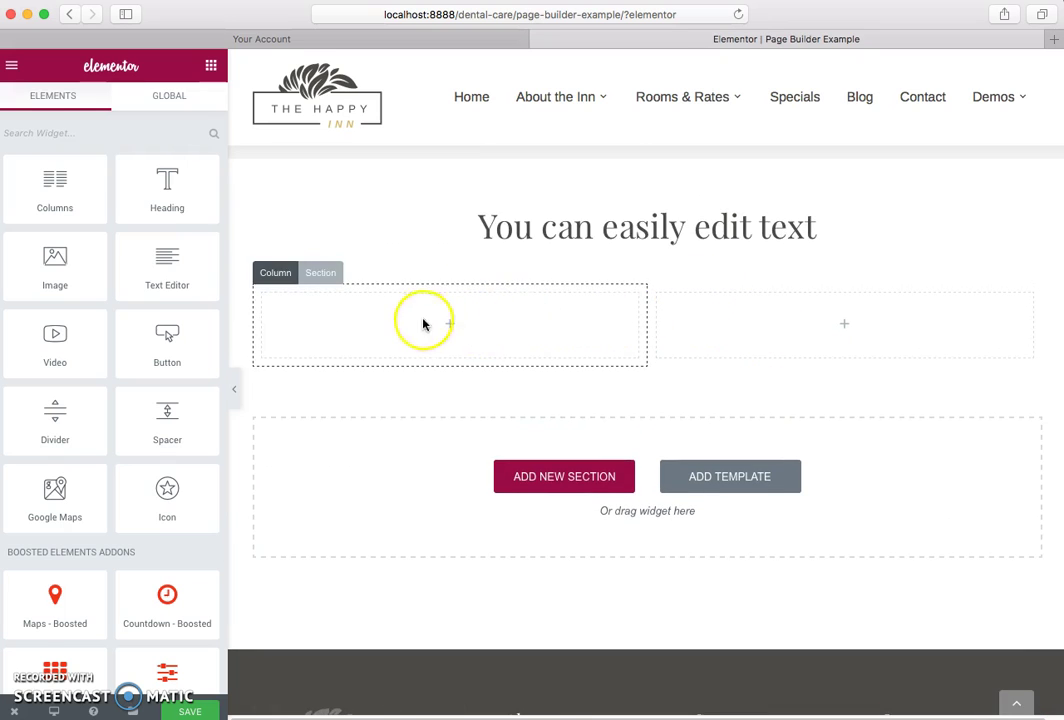
Step: Place a Text Editor widget in each of the two columns of the new section
drag(152, 271, 420, 327)
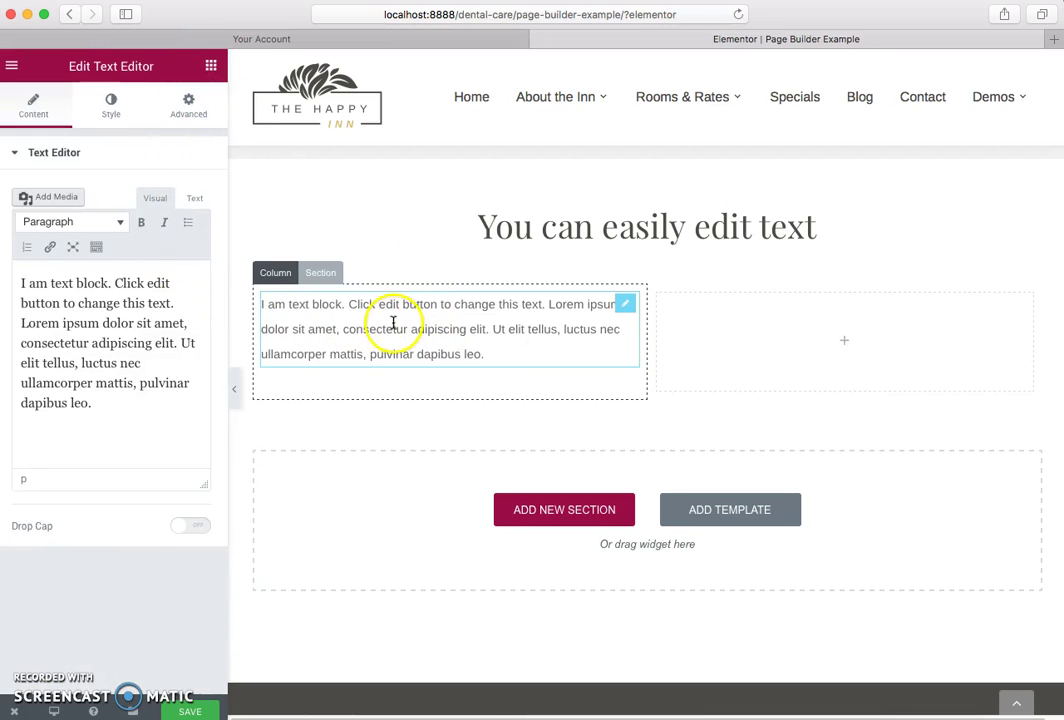
click(211, 68)
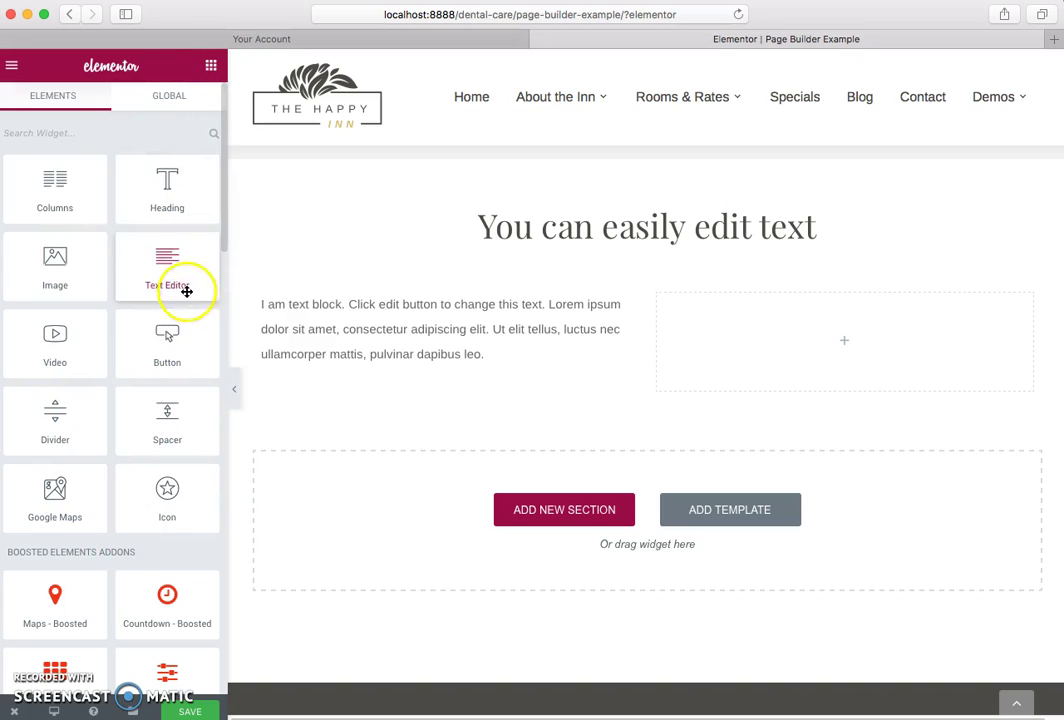
drag(161, 264, 886, 340)
click(587, 318)
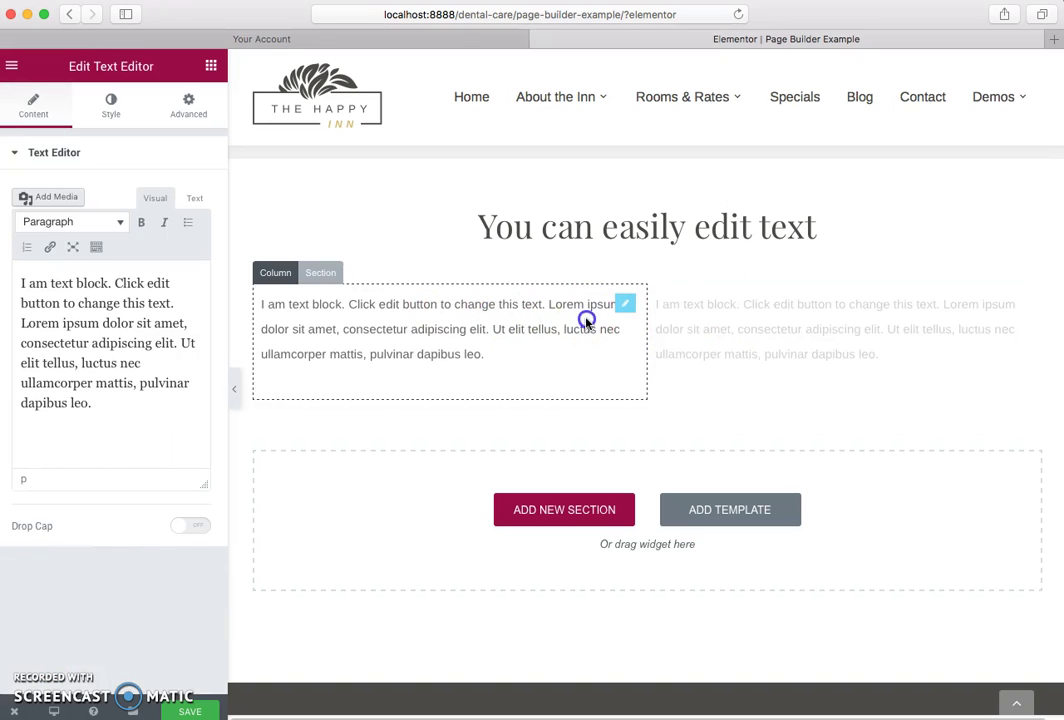
click(703, 315)
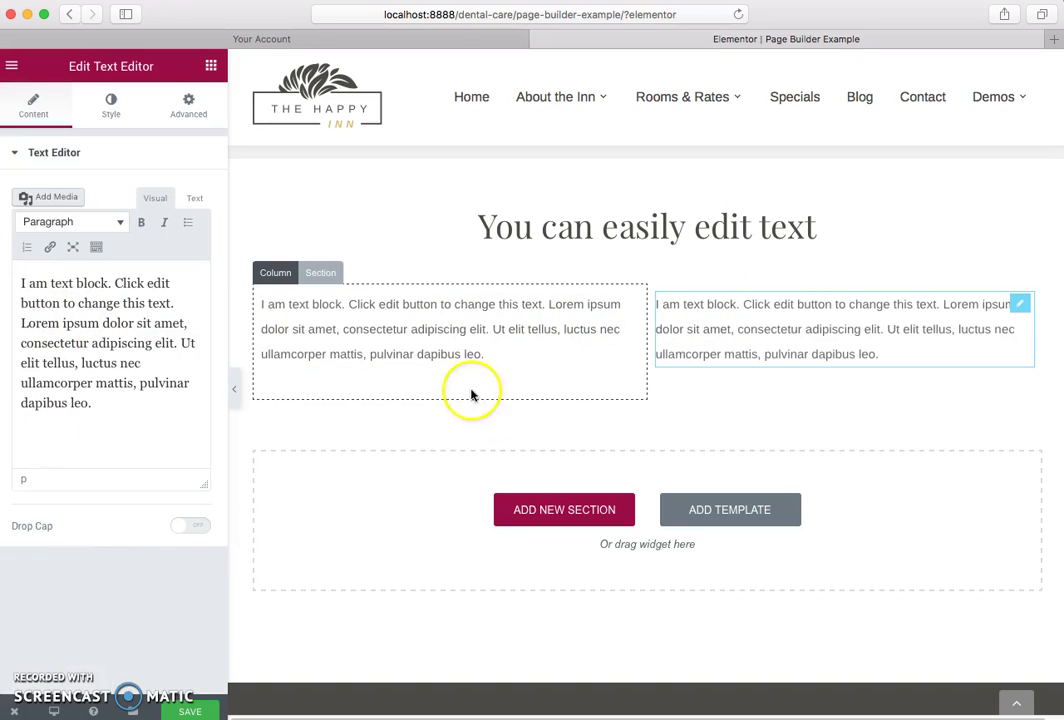
click(448, 355)
click(410, 354)
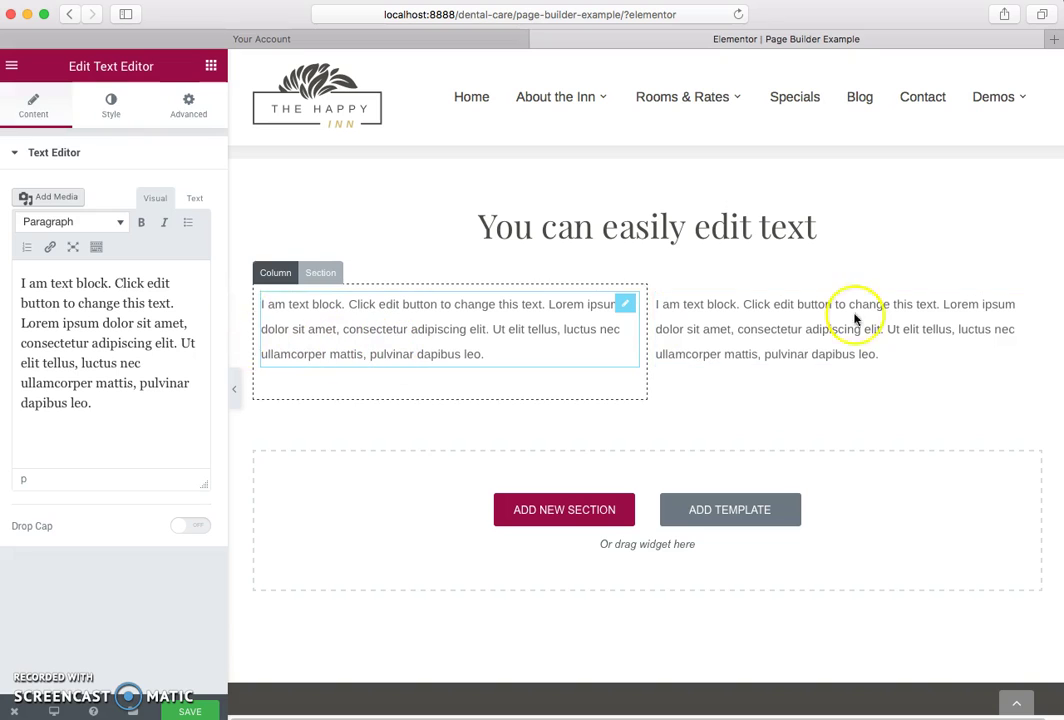
Step: Give the two-column text section a Classic background with a medium gray color
mouse_move(304, 280)
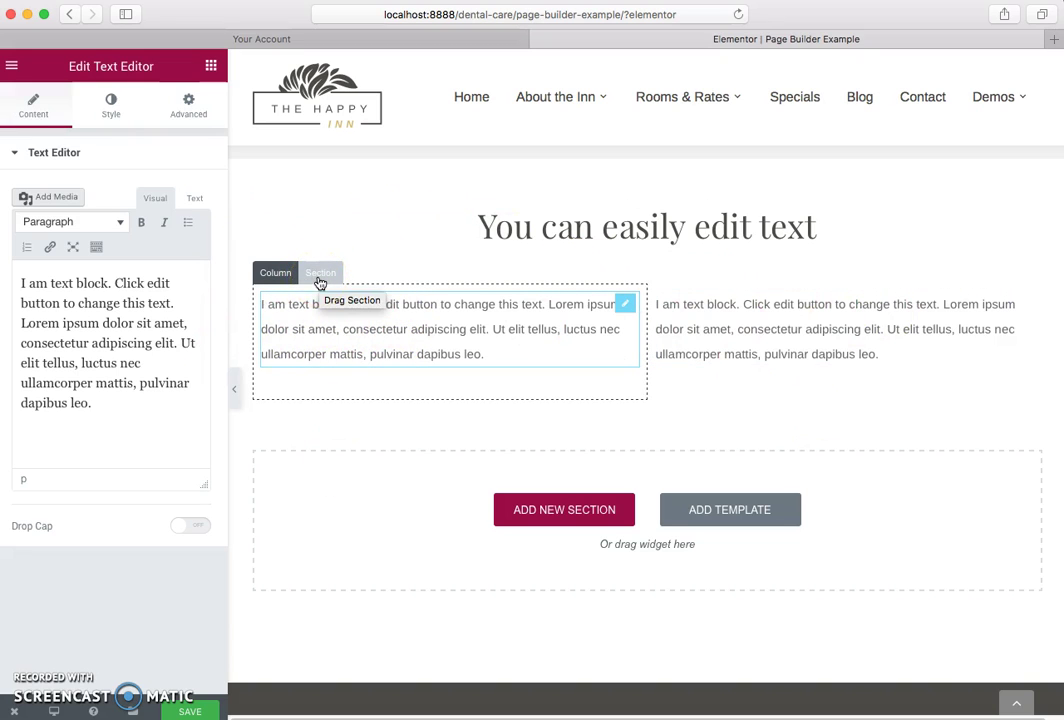
click(319, 279)
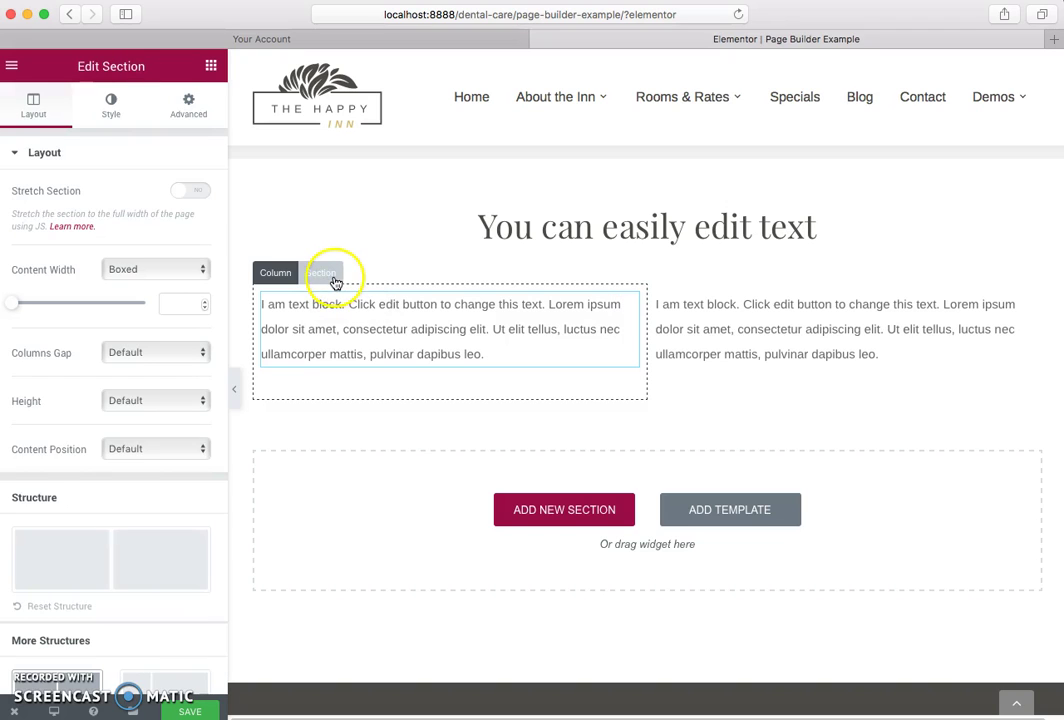
click(111, 107)
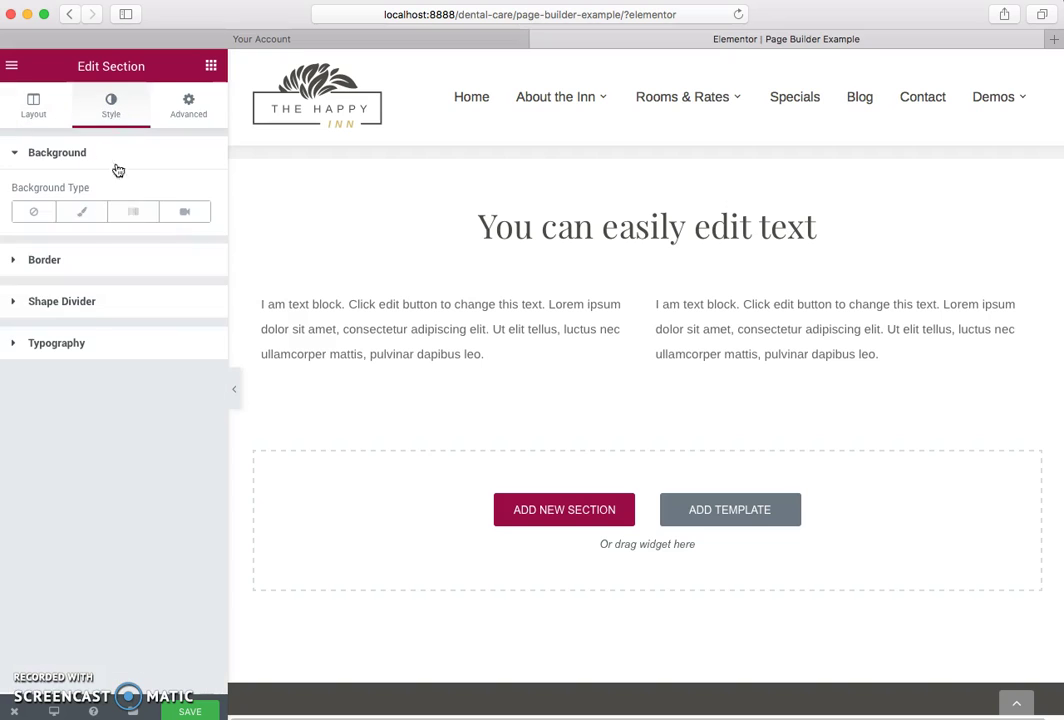
click(99, 213)
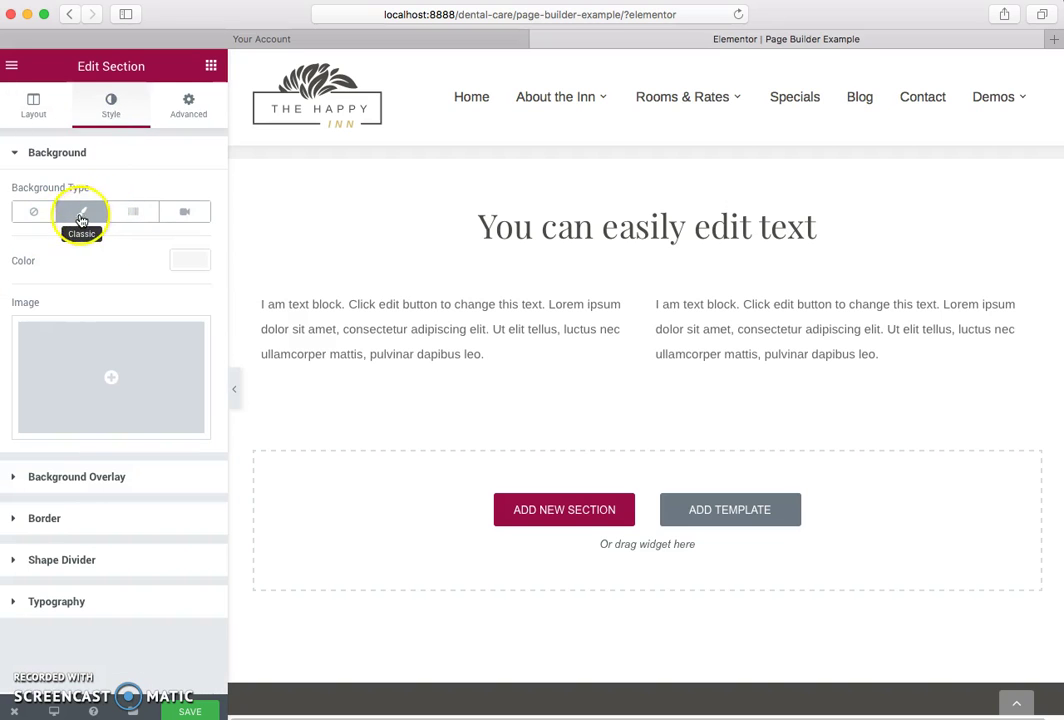
click(190, 259)
click(45, 330)
drag(45, 330, 24, 330)
click(152, 160)
click(152, 160)
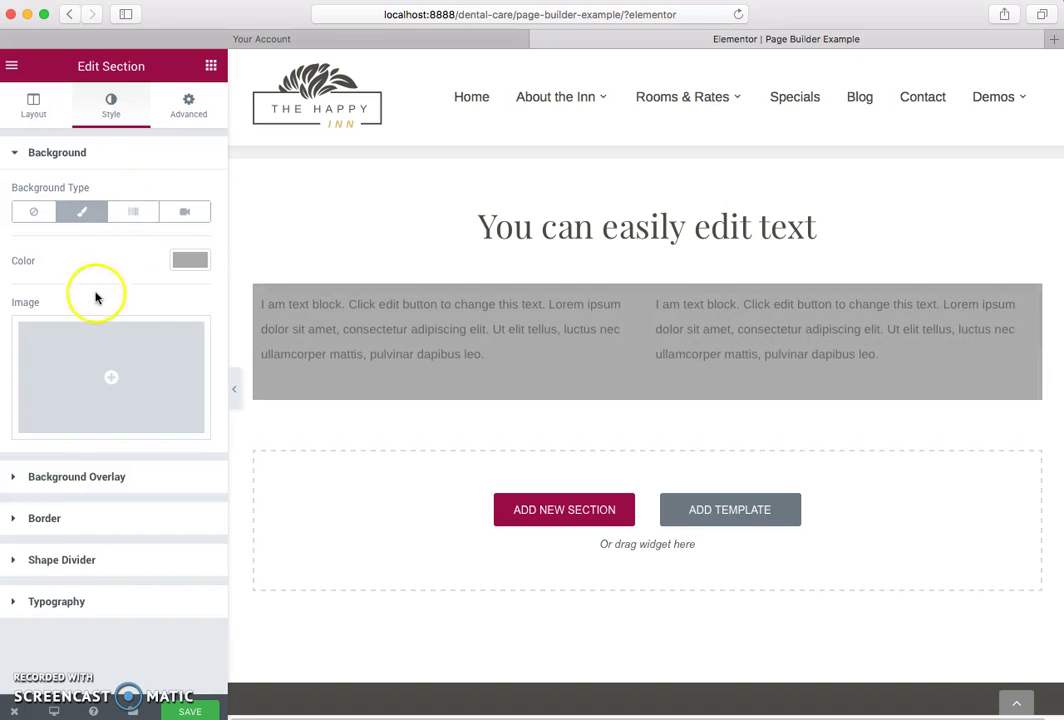
Step: Use area-guide-image-4.jpg from the media library as the section's background image and set its size to Cover
click(114, 372)
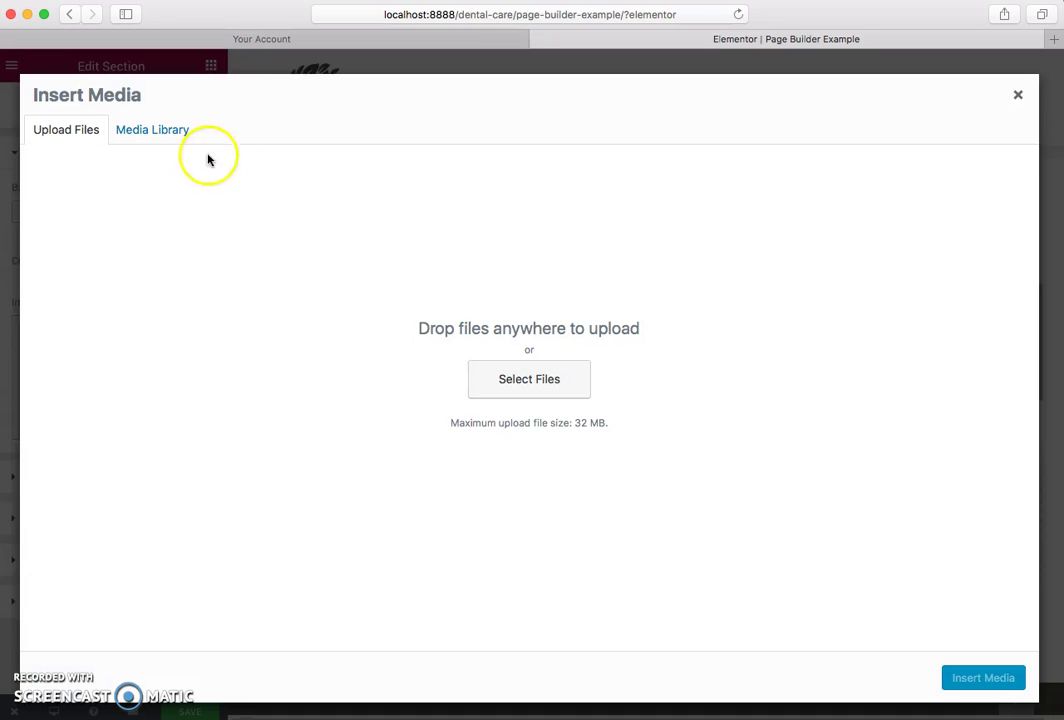
click(171, 134)
click(490, 282)
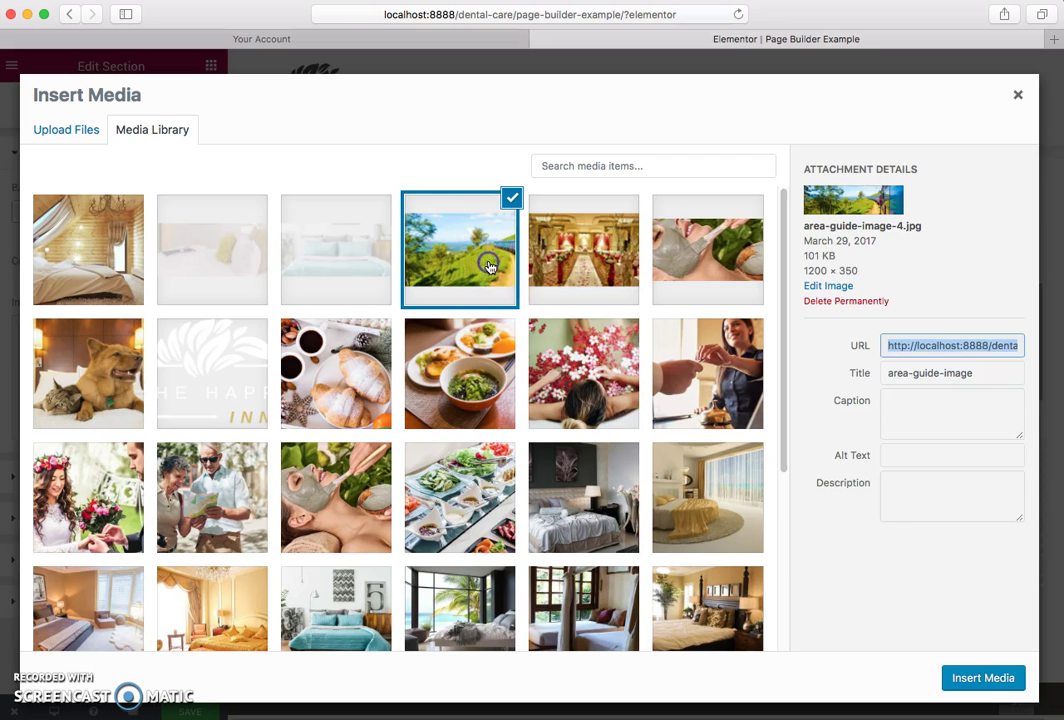
click(1016, 681)
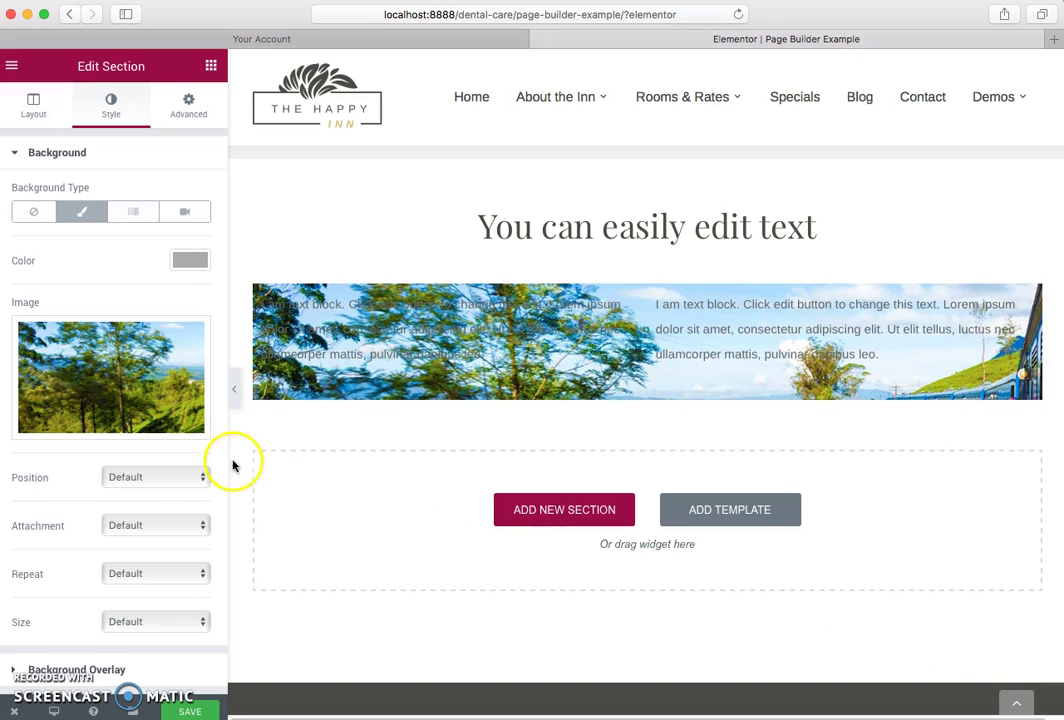
scroll(214, 444, down, 1)
click(138, 591)
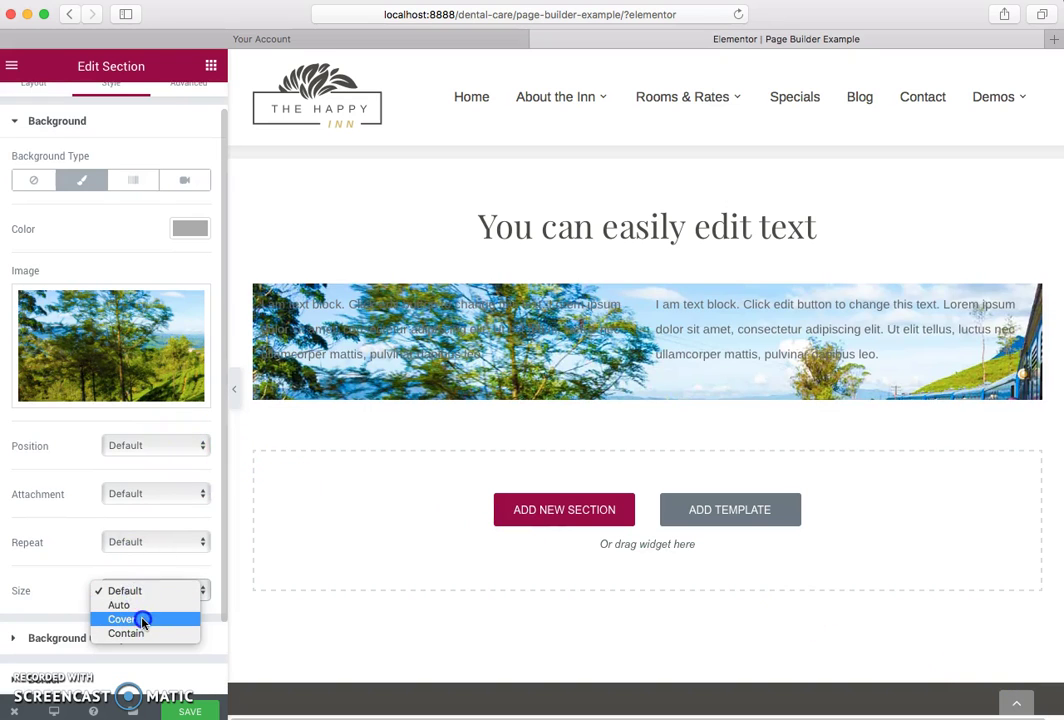
click(142, 621)
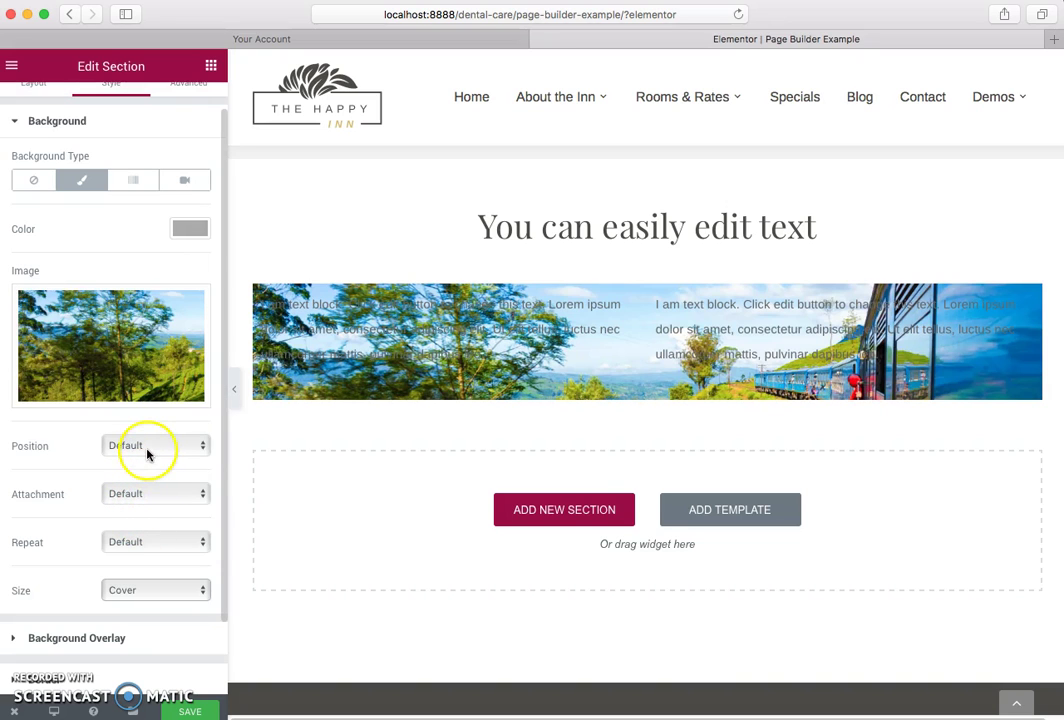
Step: Turn on Stretch Section in the two-column section's layout so it spans the full page width
scroll(560, 442, up, 1)
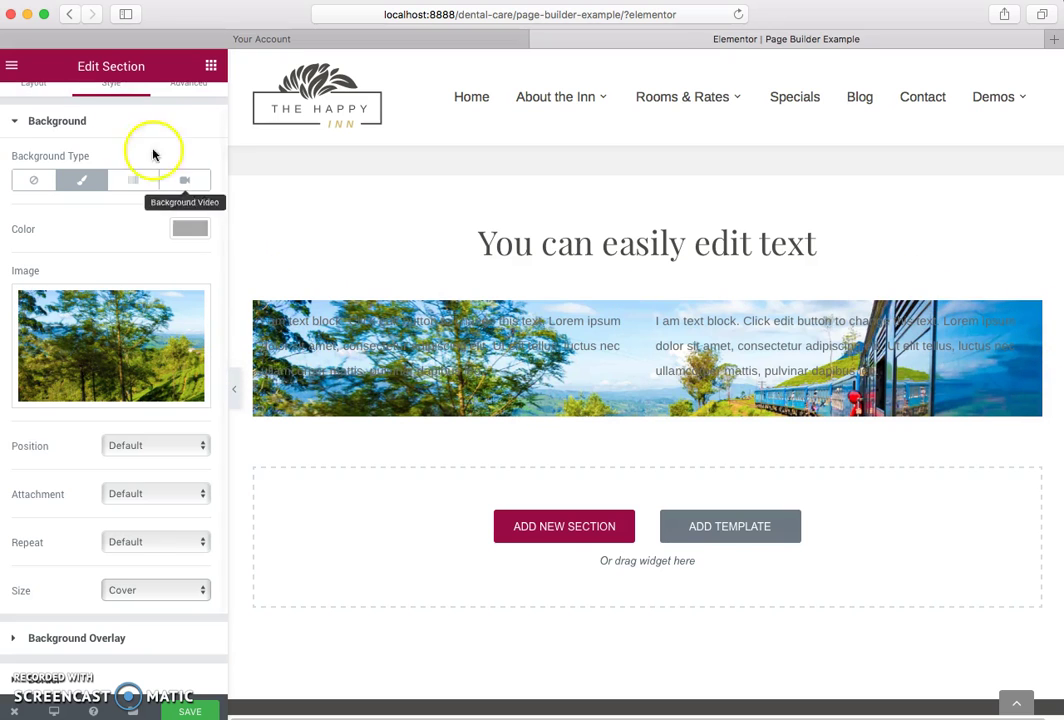
scroll(60, 140, up, 1)
click(35, 113)
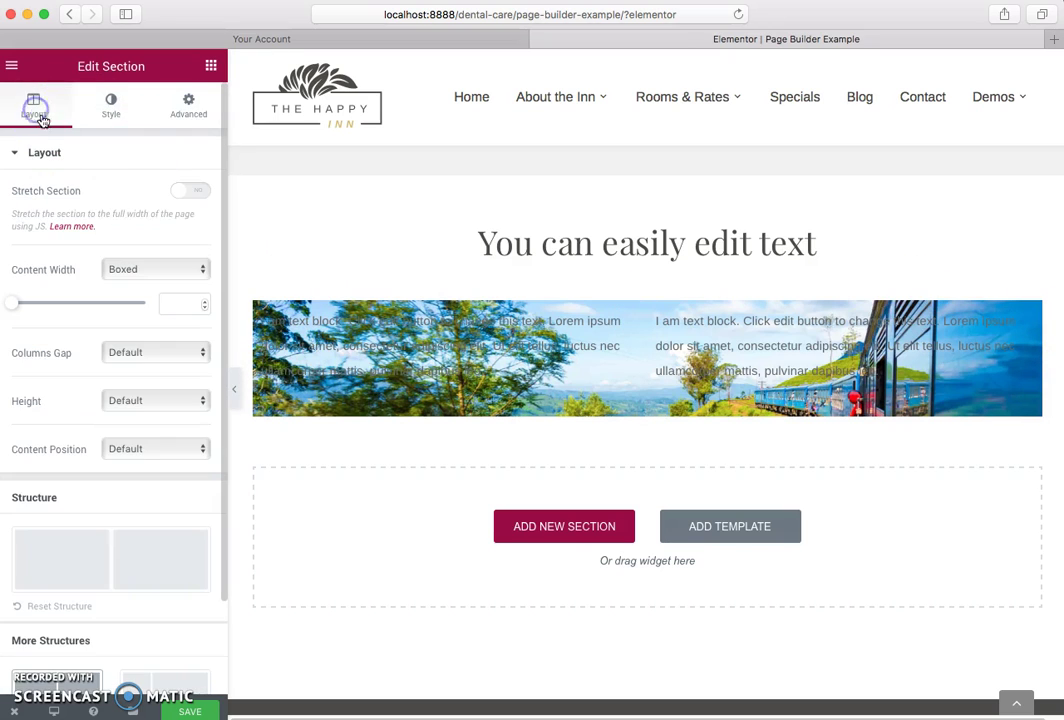
click(188, 191)
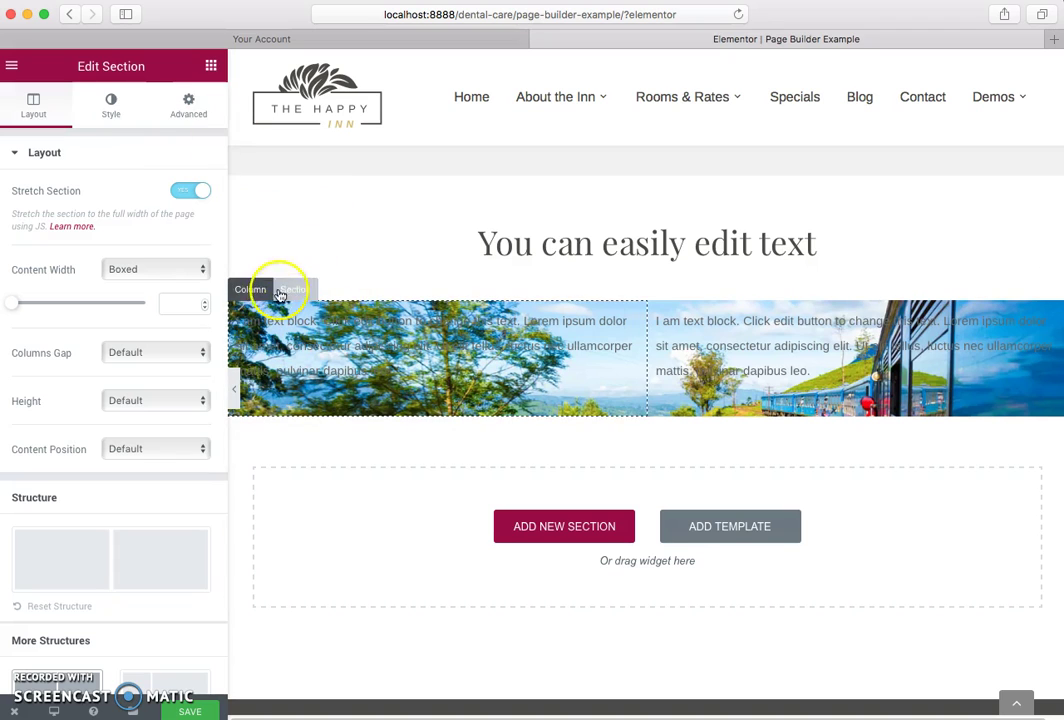
Step: Unlink the section's padding values and set the top and bottom padding to 40 px
click(200, 108)
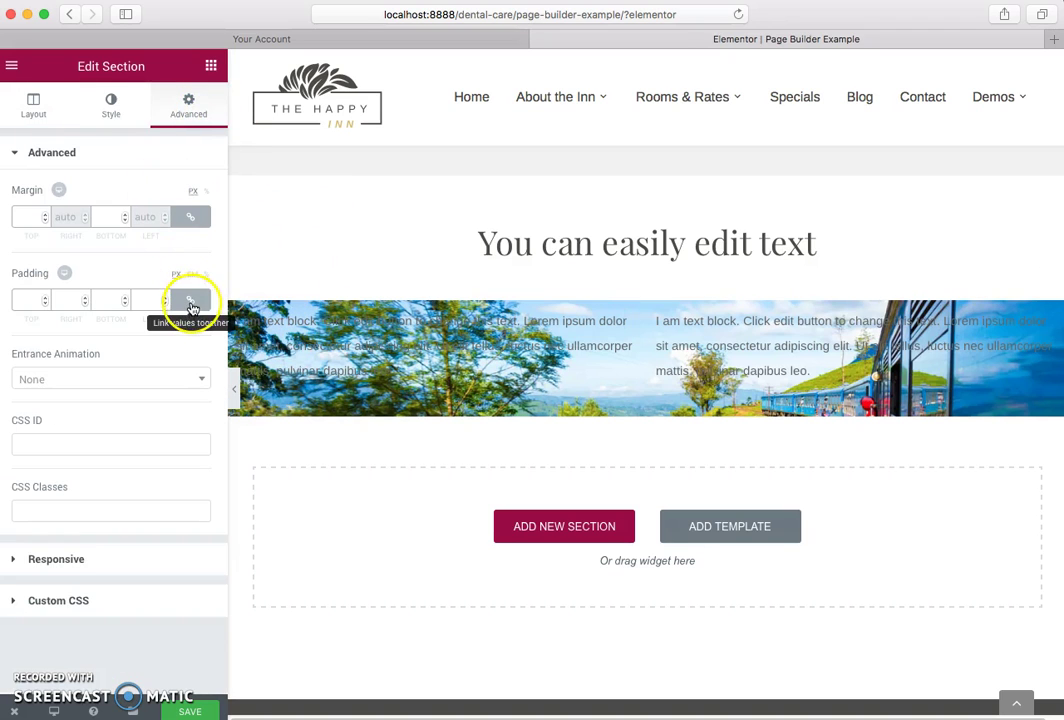
click(190, 301)
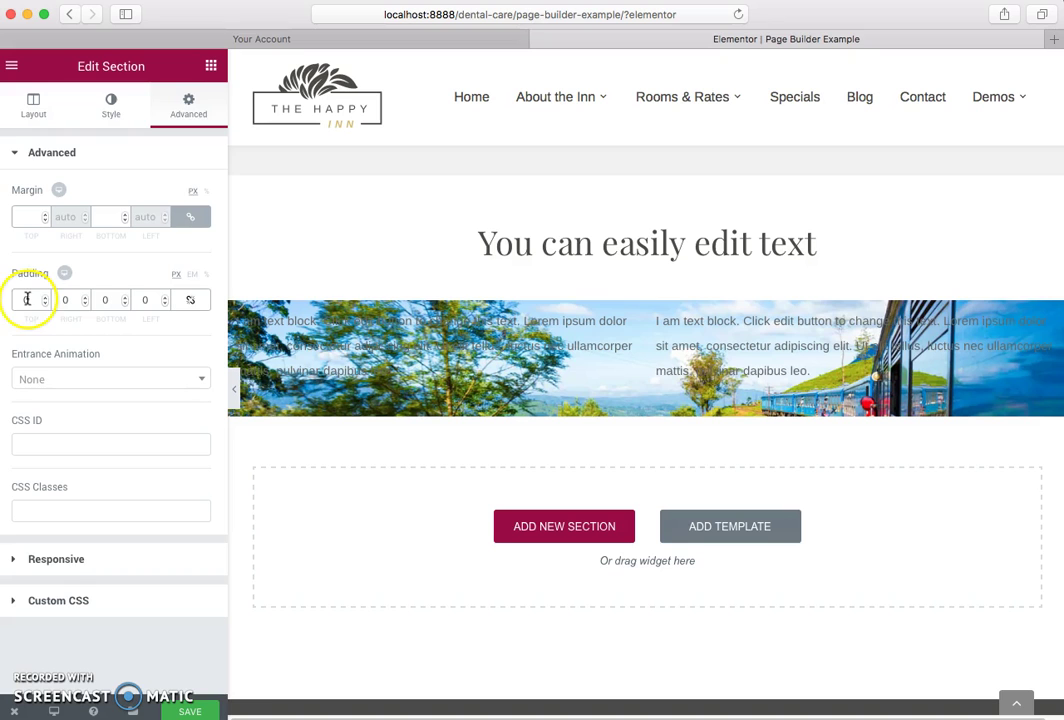
text(4)
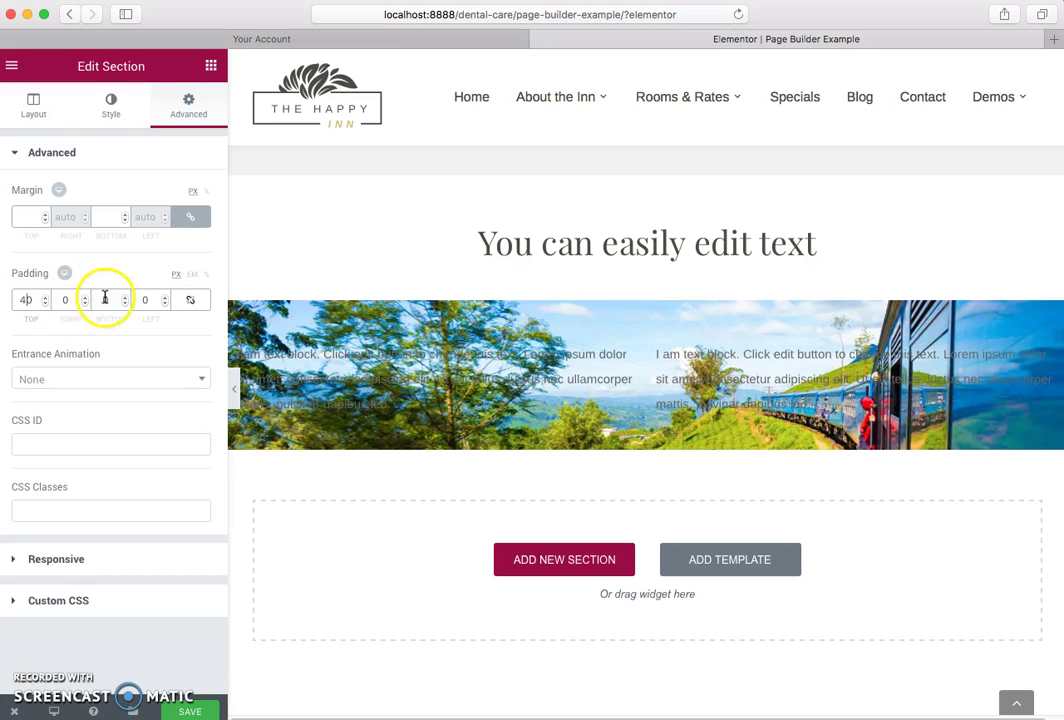
text(40)
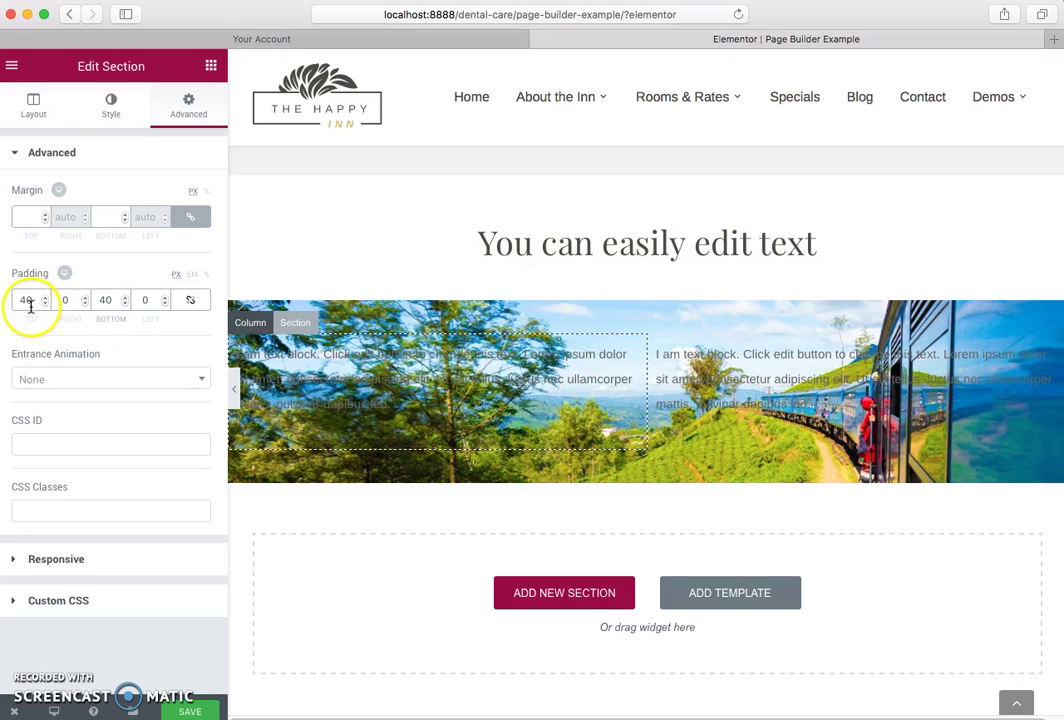
Step: Save the page, view it live and look over the full-width image section
click(195, 712)
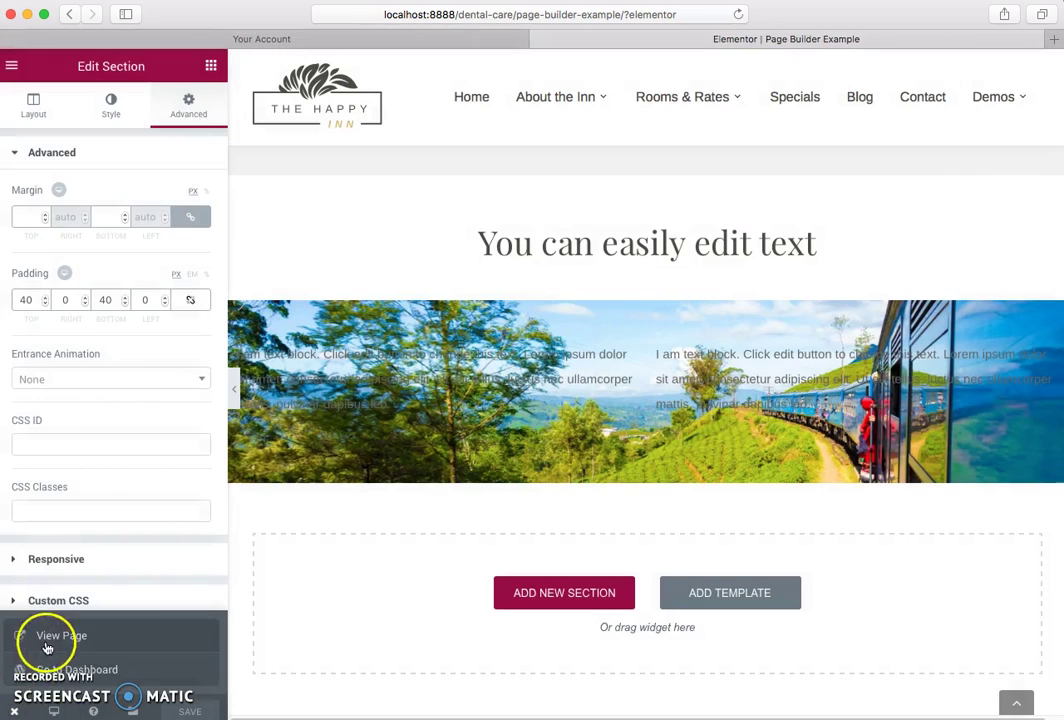
click(40, 637)
scroll(451, 188, down, 3)
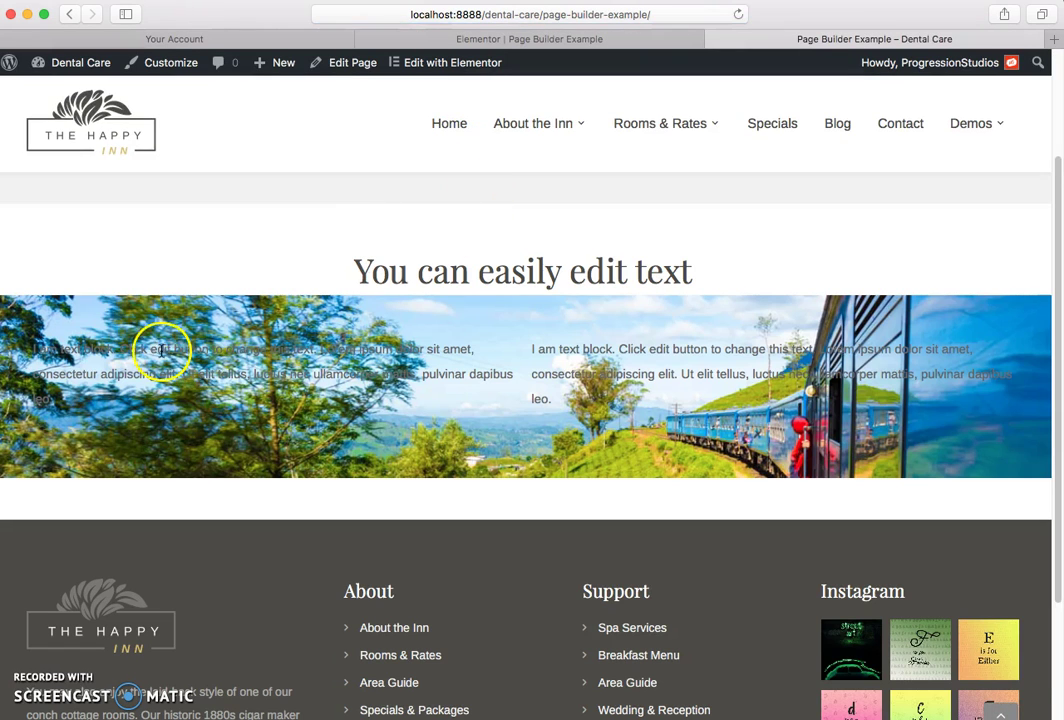
drag(135, 310, 571, 486)
click(729, 416)
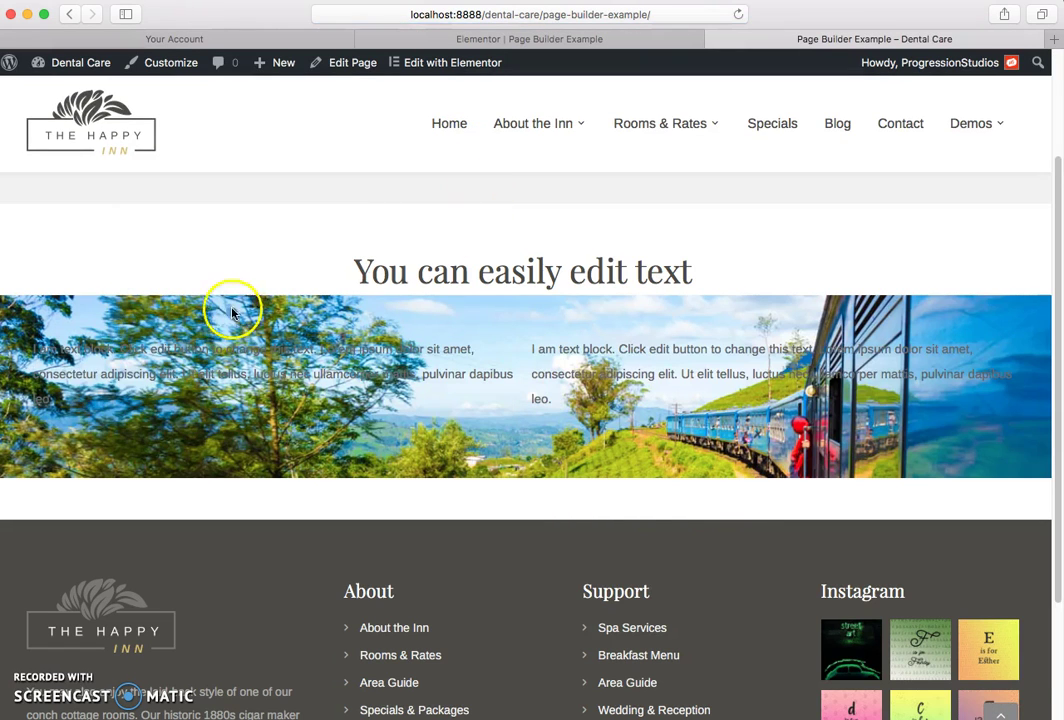
scroll(501, 361, down, 4)
scroll(507, 360, up, 7)
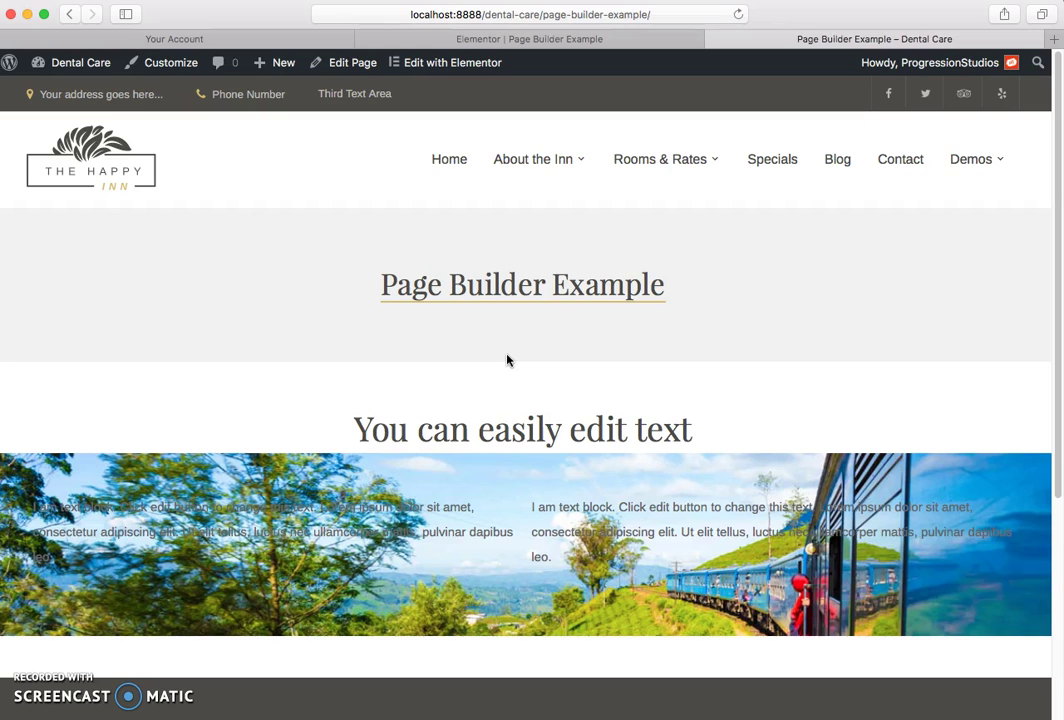
Step: Reopen the page in the Elementor editor and open the settings of the heading section
click(468, 66)
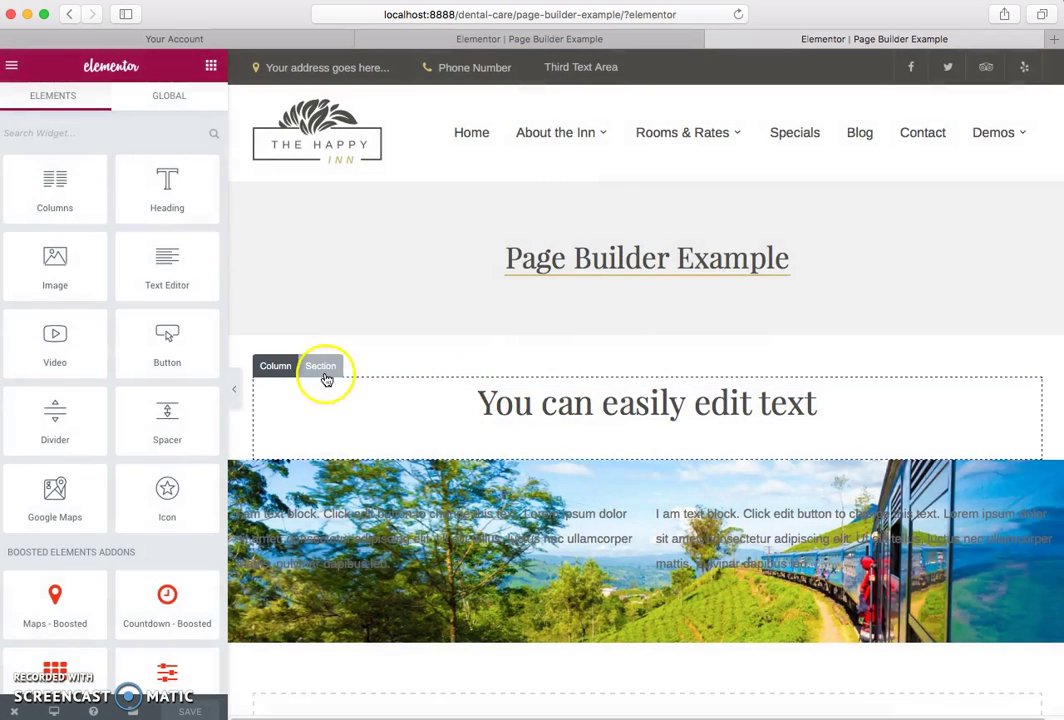
click(320, 368)
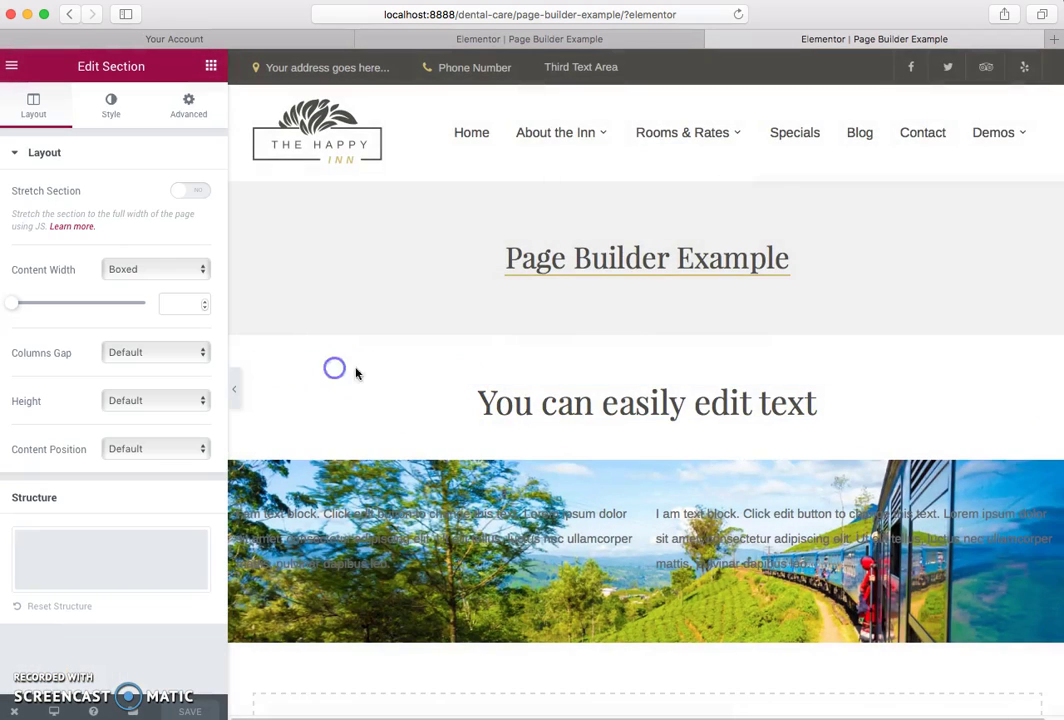
click(325, 371)
click(326, 354)
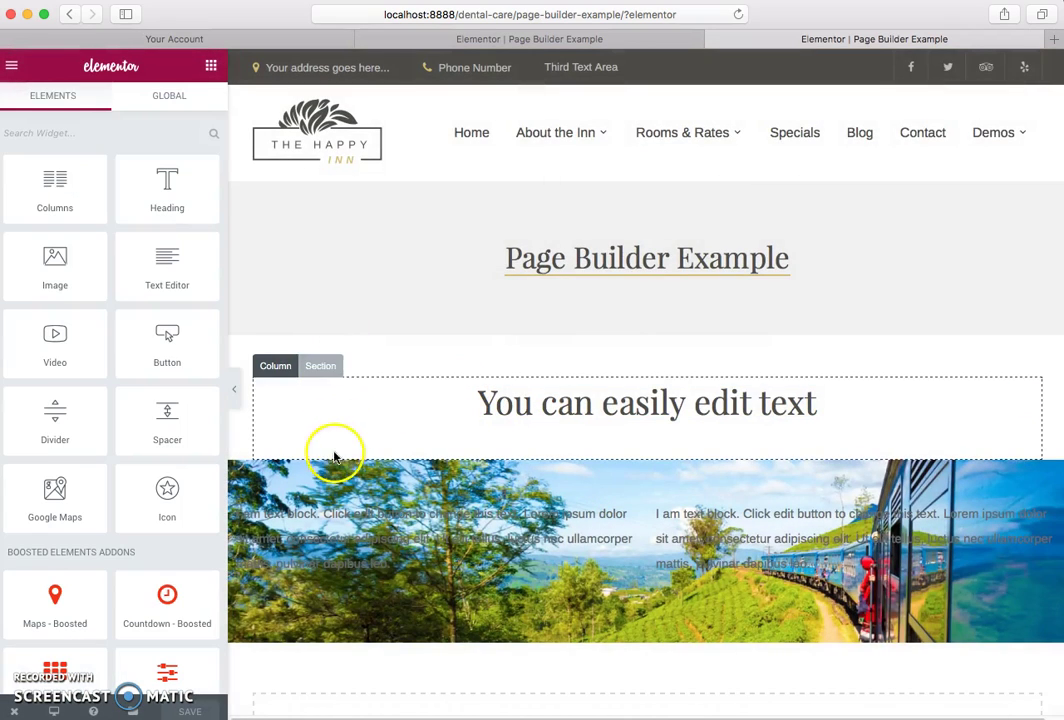
scroll(305, 467, down, 3)
click(296, 337)
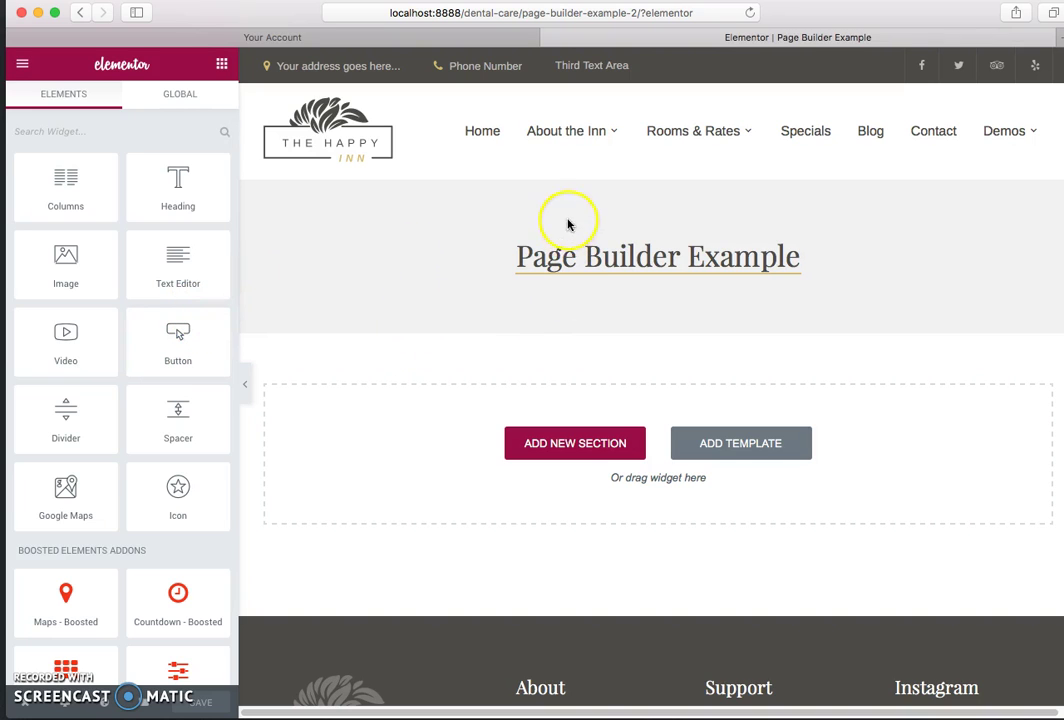
Step: Open the template library's own saved templates and insert the "About the Inn" page template into the empty page
scroll(178, 261, down, 5)
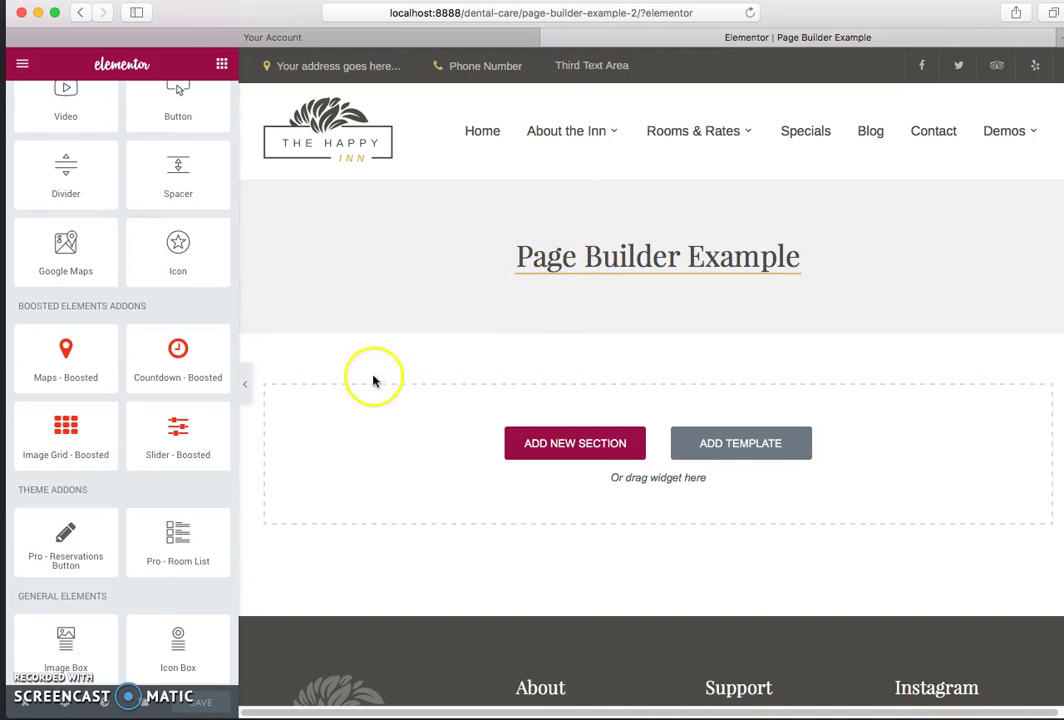
mouse_move(565, 135)
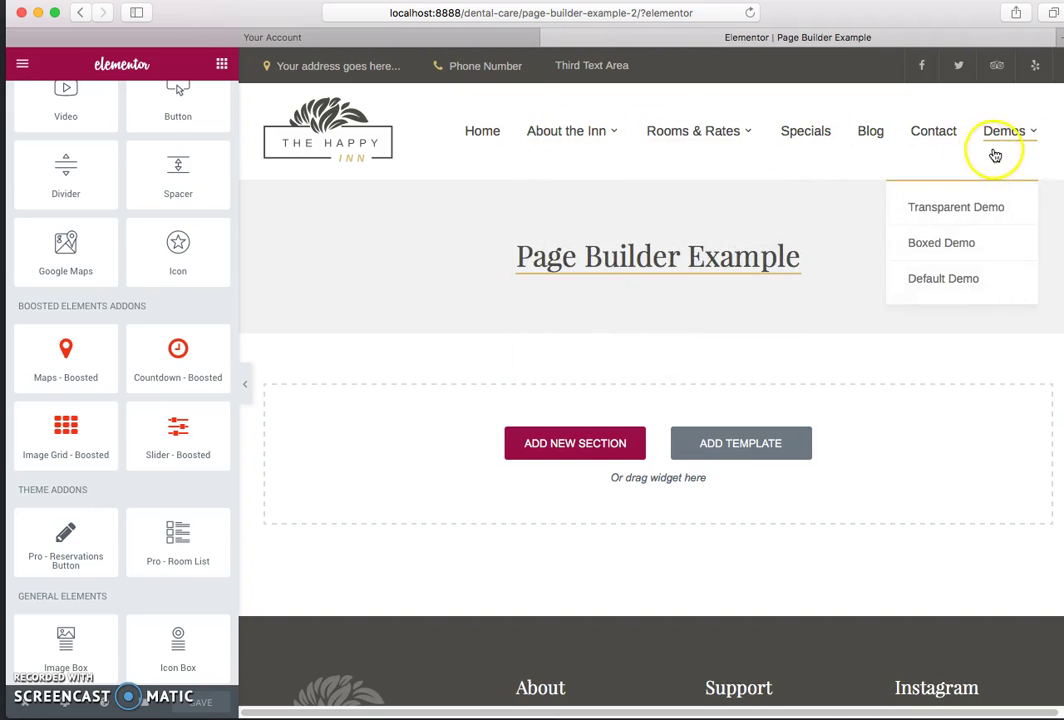
mouse_move(150, 707)
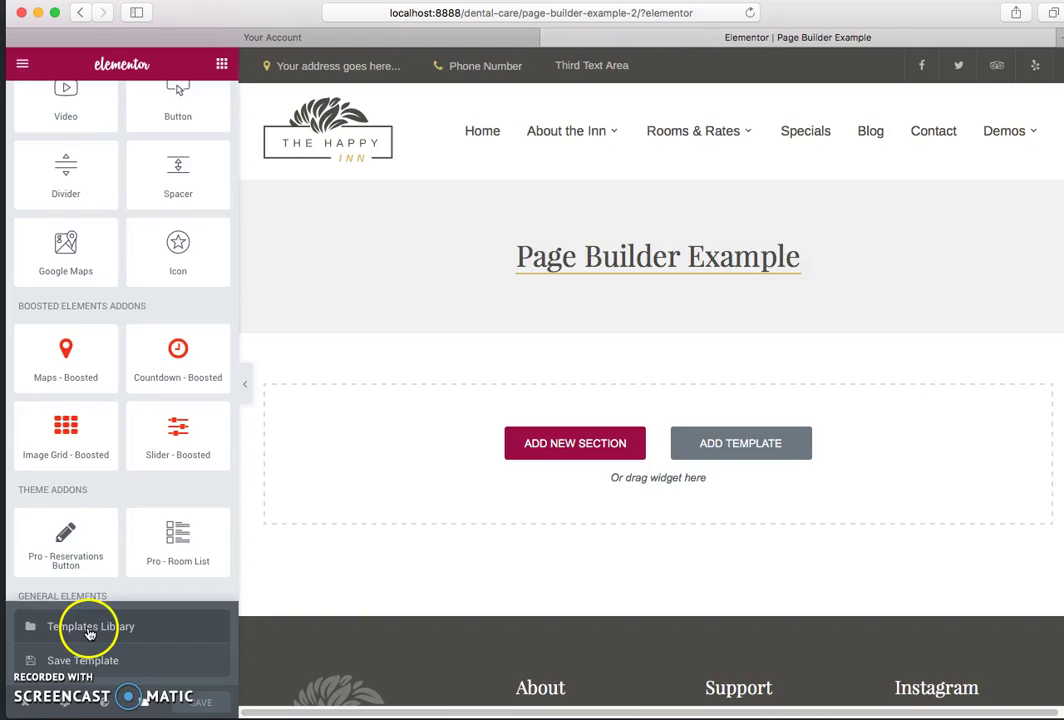
click(88, 630)
click(618, 141)
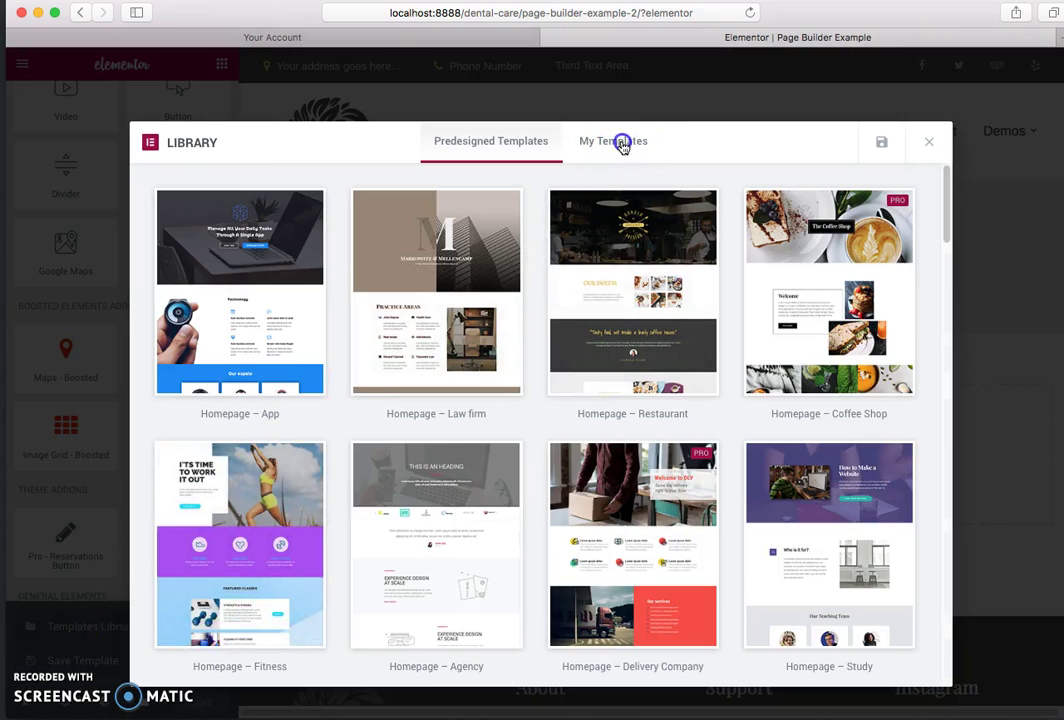
scroll(430, 349, down, 2)
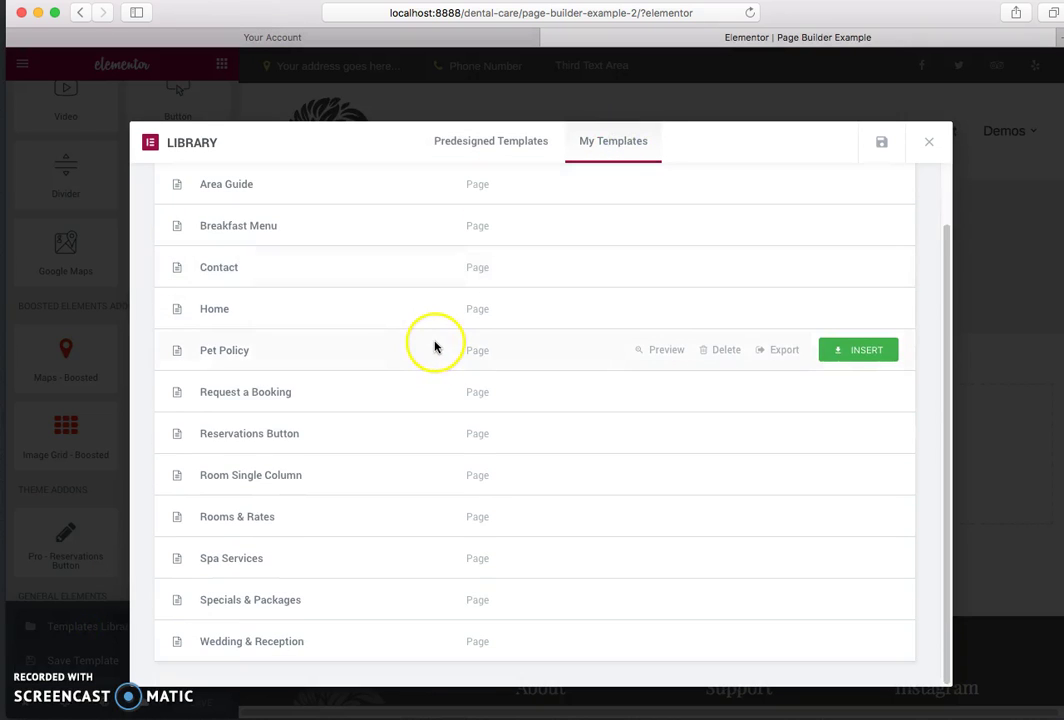
scroll(437, 345, up, 2)
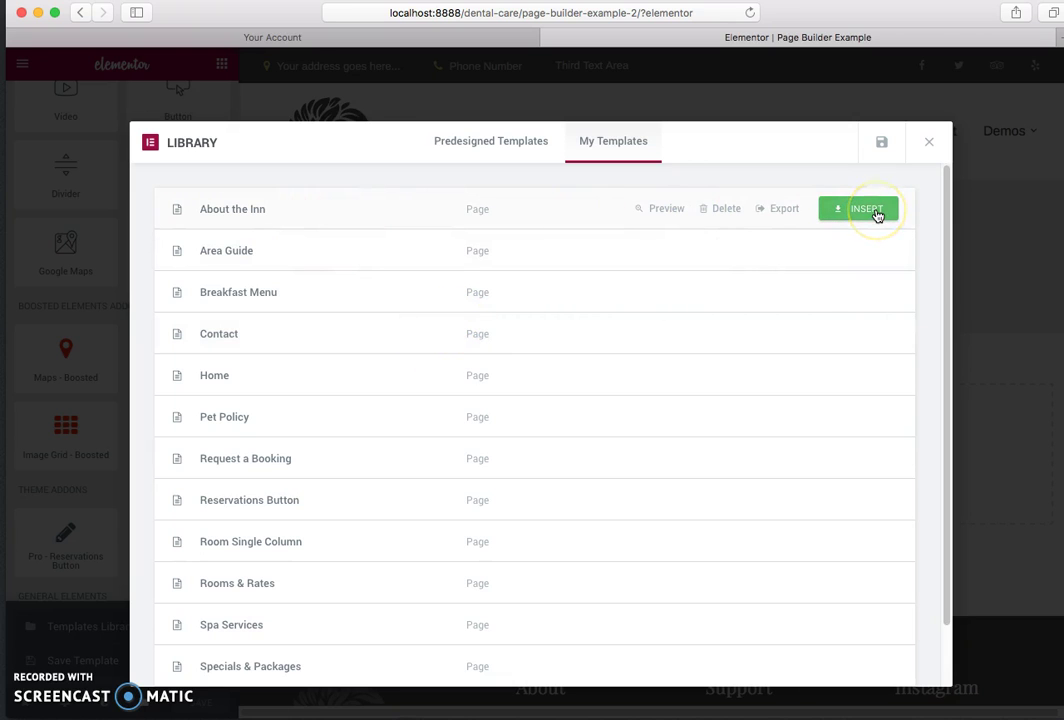
click(866, 209)
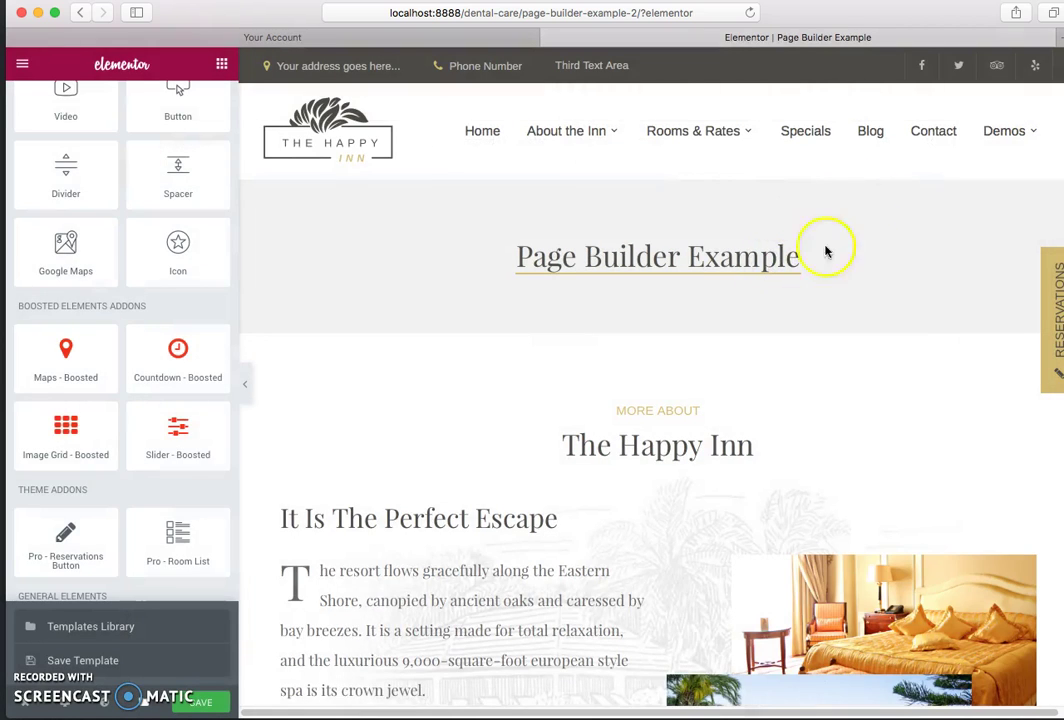
Step: Look over the inserted template's content from start to end and check the layout settings of its first section
scroll(805, 266, down, 15)
scroll(805, 266, down, 12)
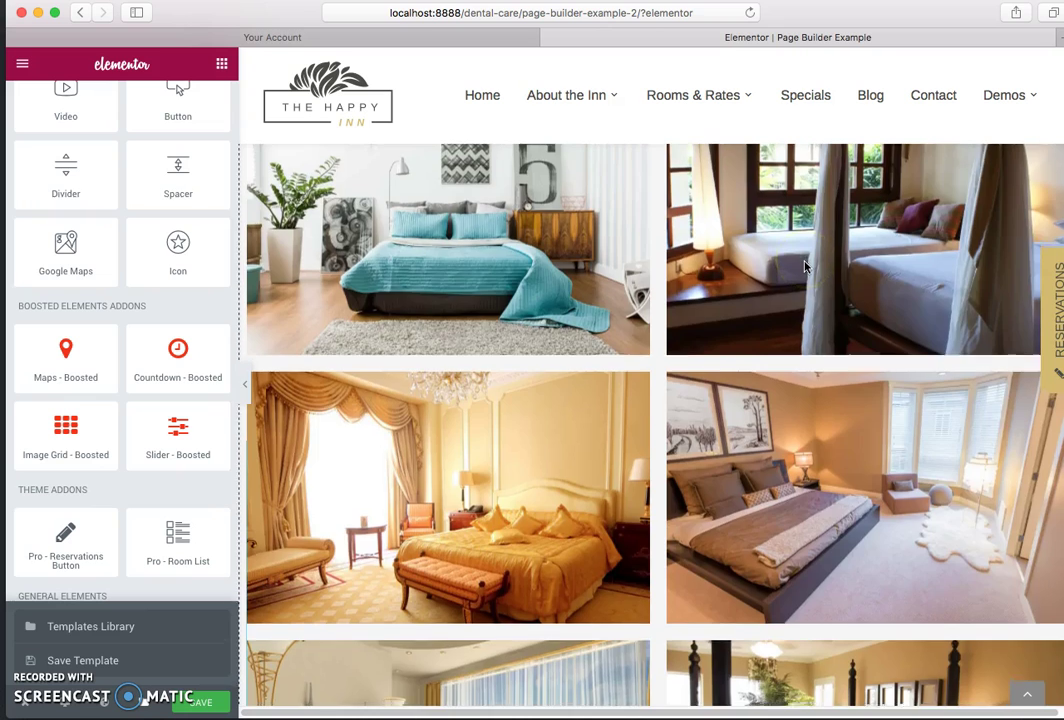
scroll(805, 266, down, 5)
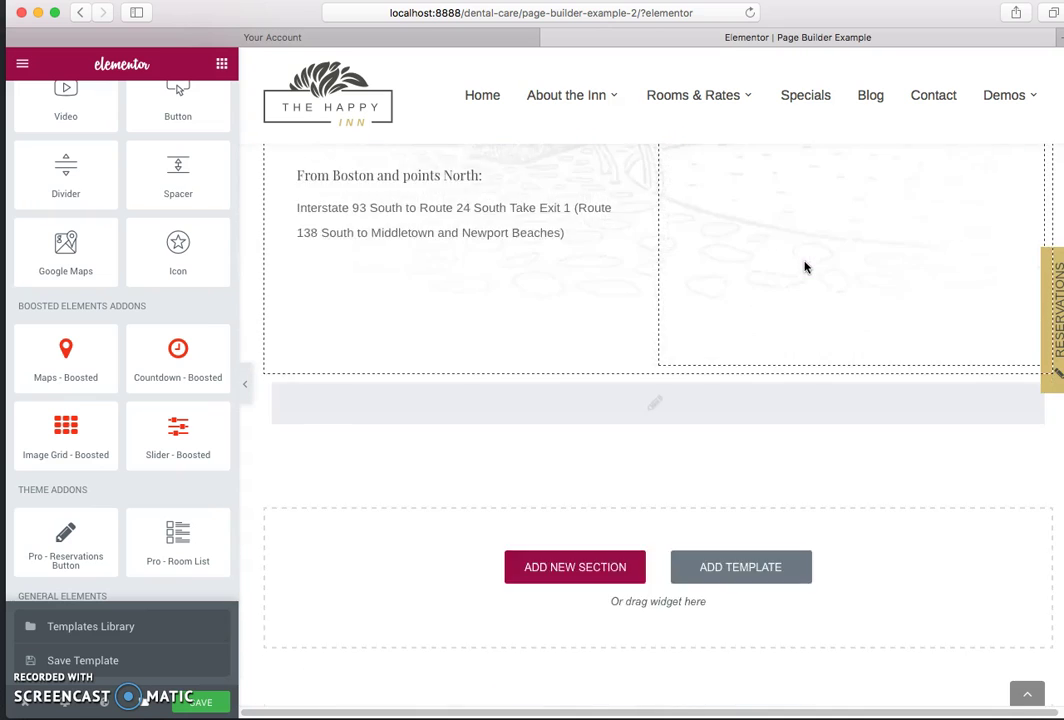
scroll(805, 266, up, 10)
scroll(805, 266, up, 15)
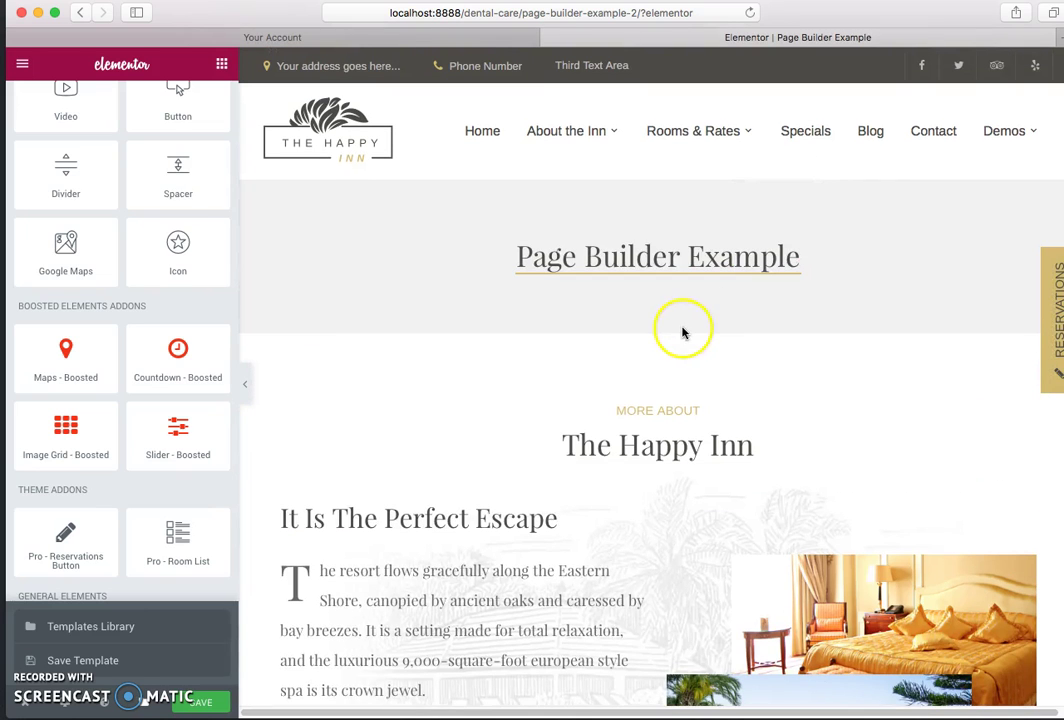
click(335, 364)
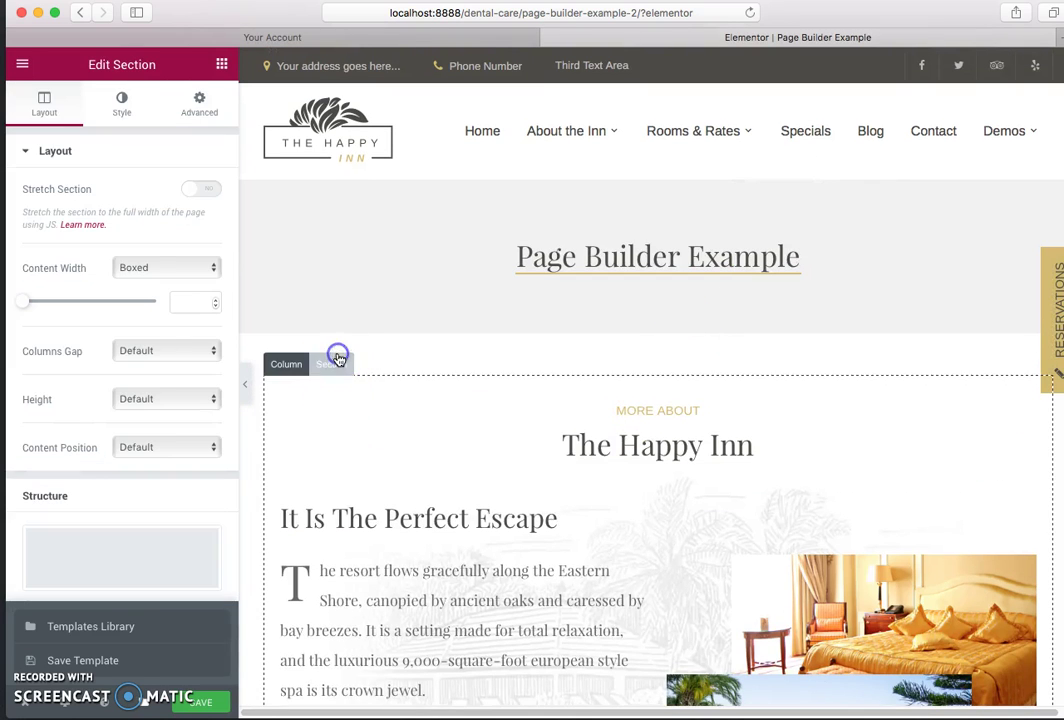
click(427, 280)
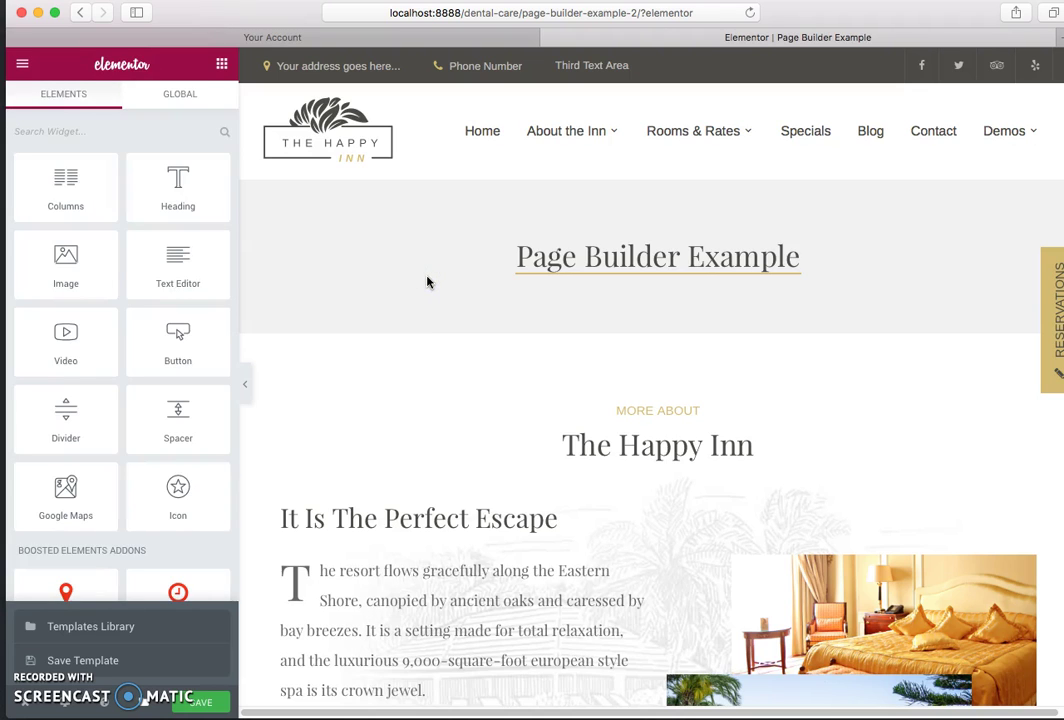